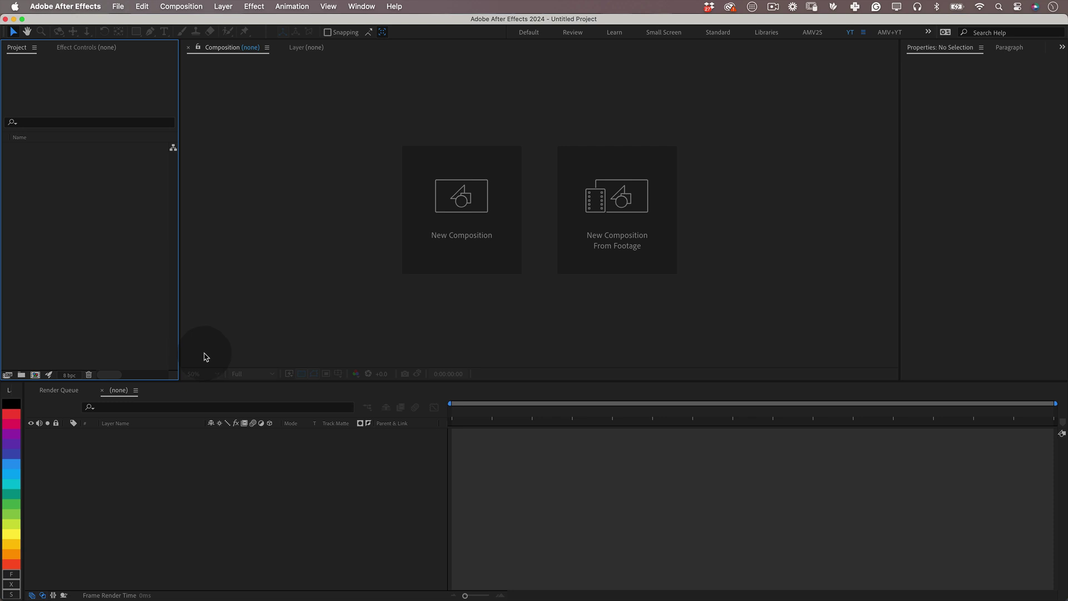
- Create the Kinetic_Type_19 composition at 1080×1080, 30 fps, 10 seconds long
{"action": "left_click", "coordinate": [461, 199]}
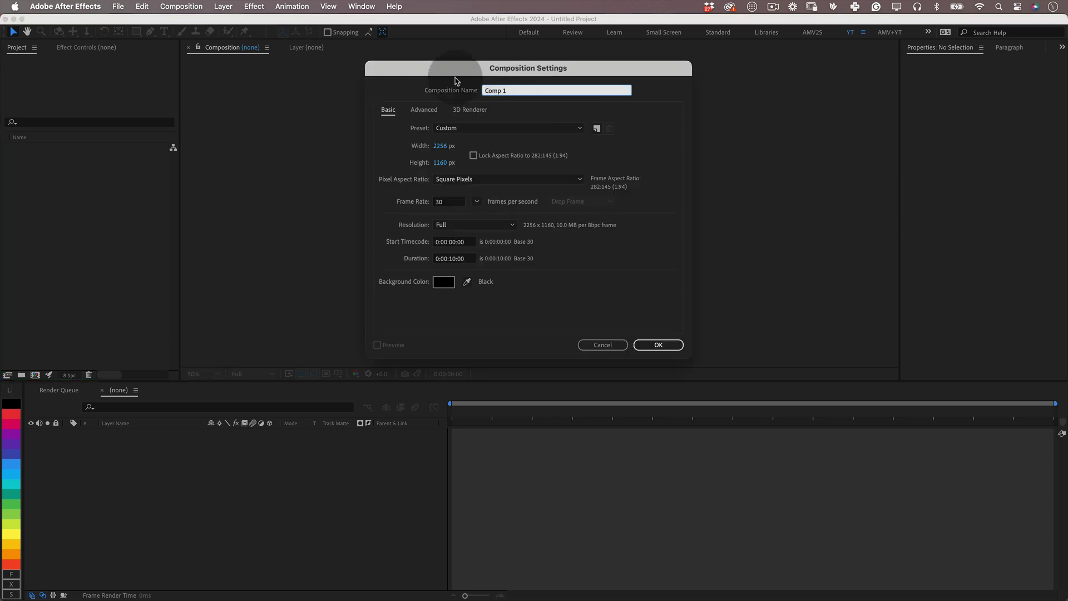
{"action": "type", "text": "Kinetic_Ty"}
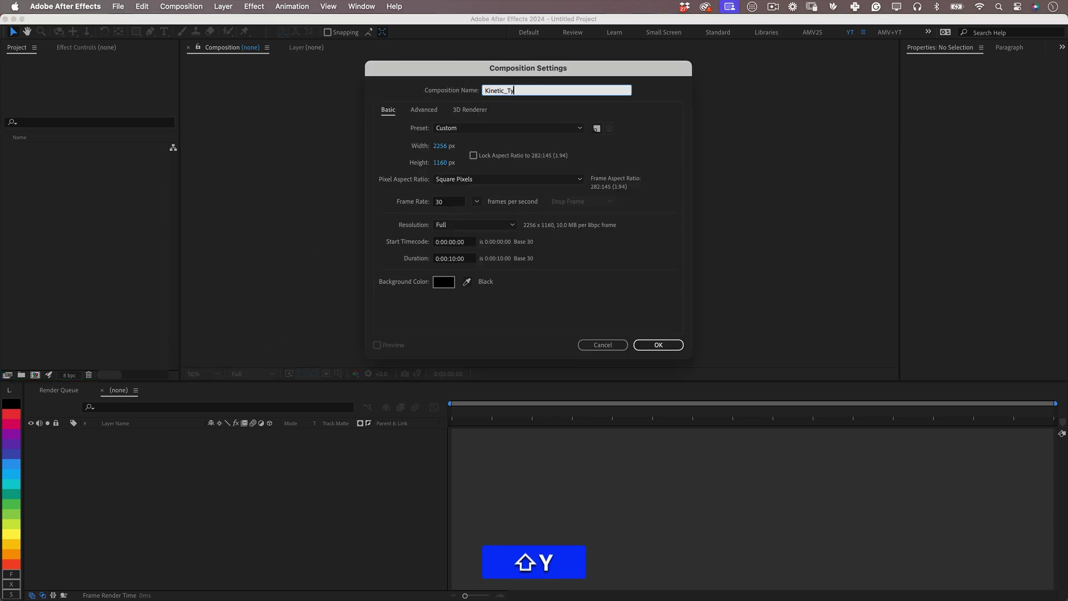
{"action": "type", "text": "pe_19"}
{"action": "key", "text": "Tab"}
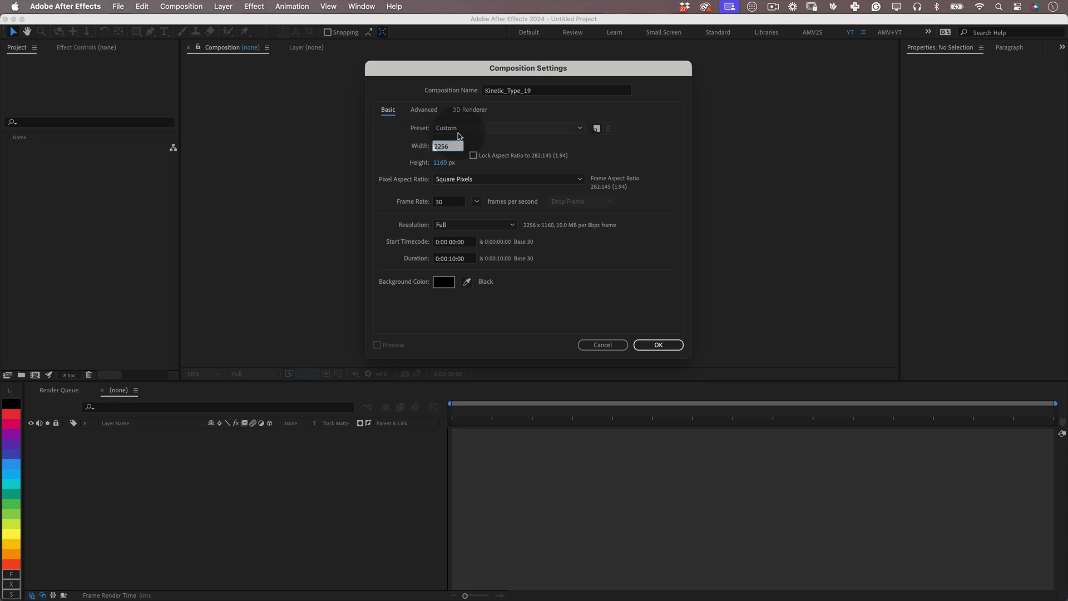
{"action": "type", "text": "1080"}
{"action": "key", "text": "Tab"}
{"action": "type", "text": "1080"}
{"action": "key", "text": "Tab"}
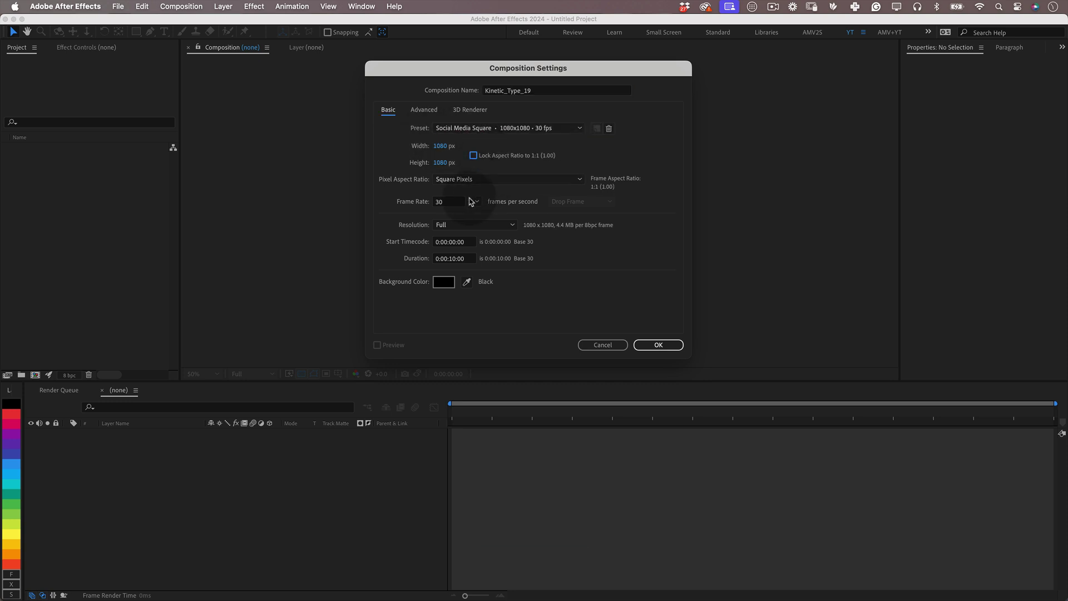
{"action": "left_click", "coordinate": [469, 200]}
{"action": "left_click", "coordinate": [471, 258]}
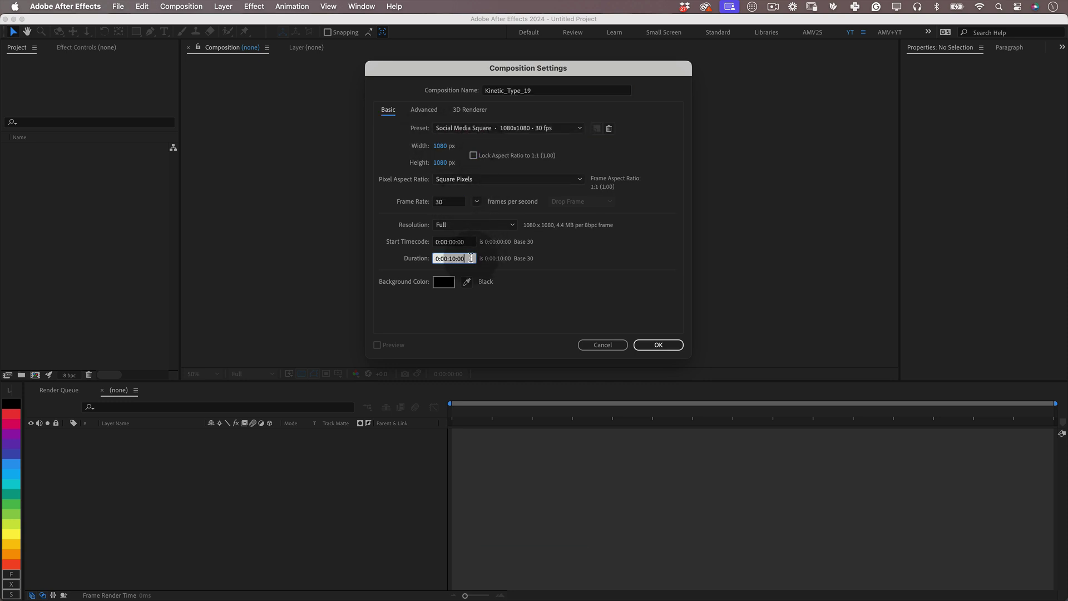
{"action": "left_click", "coordinate": [659, 345]}
- Add a white text layer reading GOOD to the composition
{"action": "key", "text": "v"}
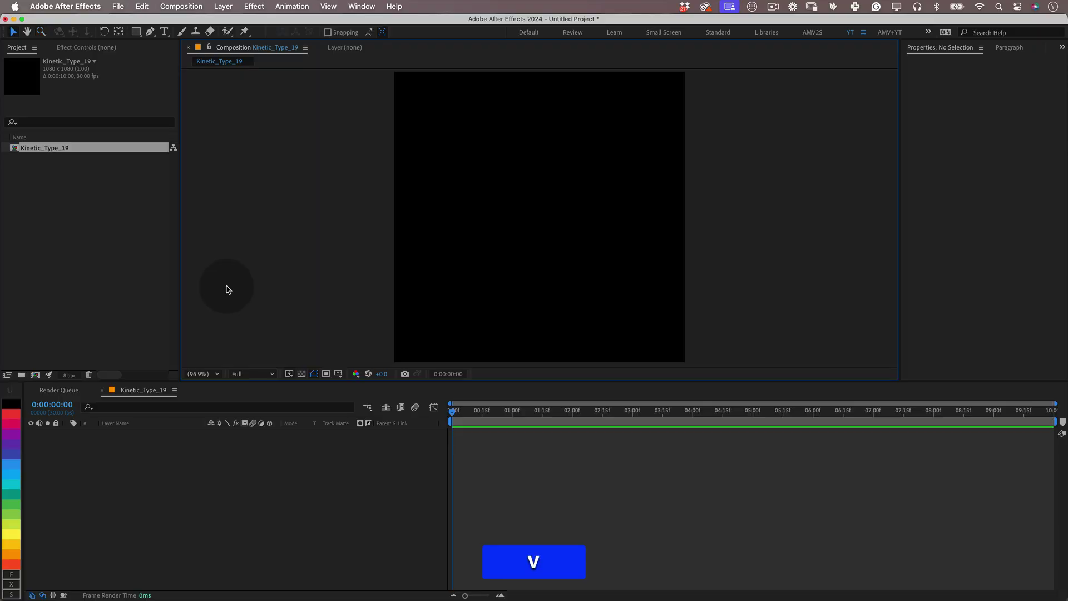
{"action": "left_click", "coordinate": [164, 31]}
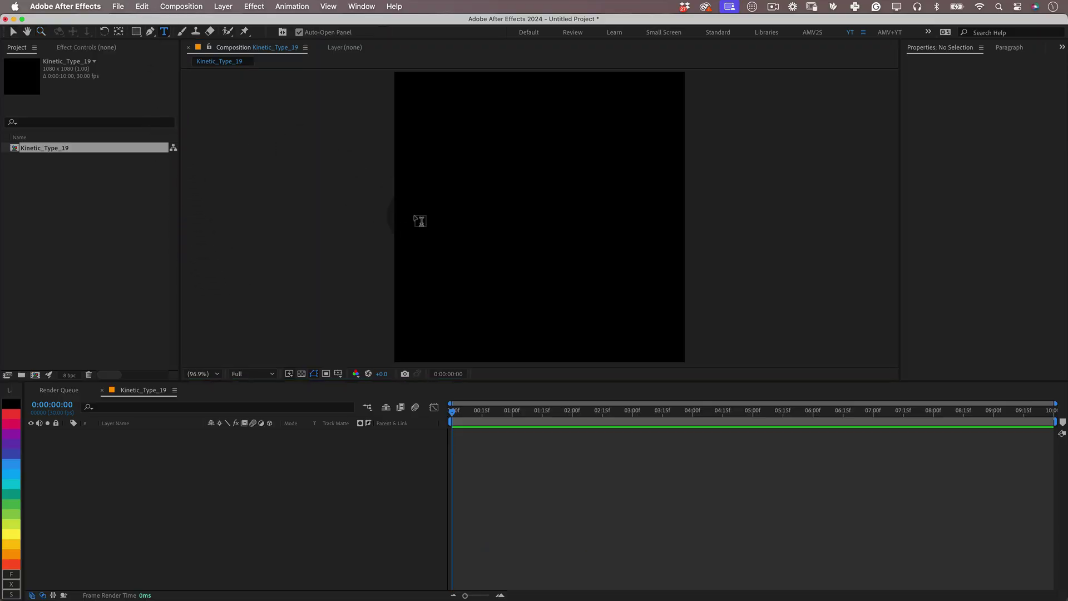
{"action": "left_click", "coordinate": [476, 222]}
{"action": "type", "text": "GOOD"}
{"action": "left_click", "coordinate": [492, 428]}
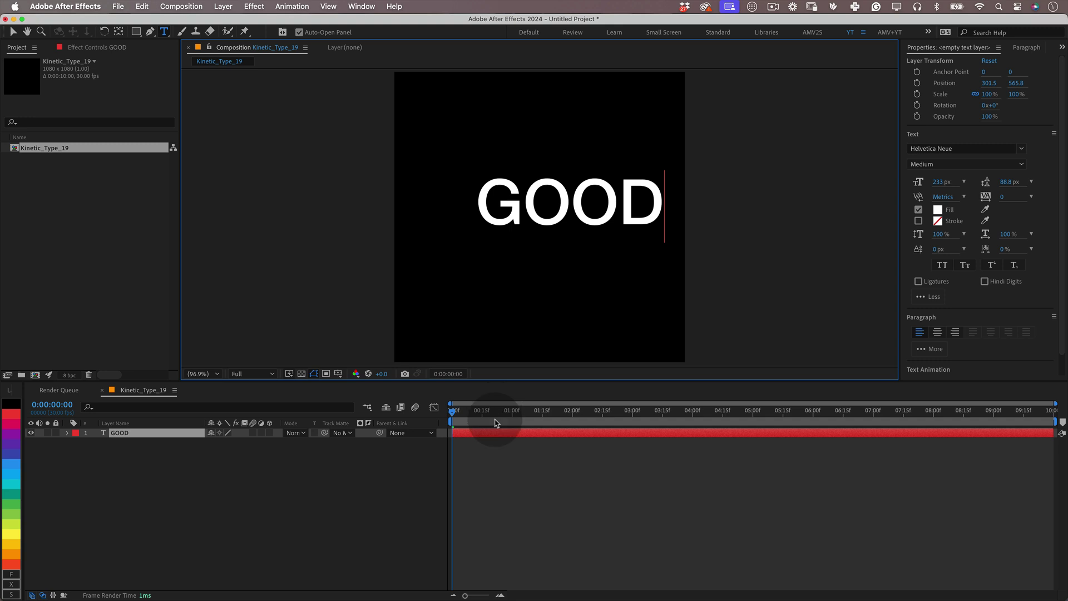
{"action": "left_click", "coordinate": [487, 434]}
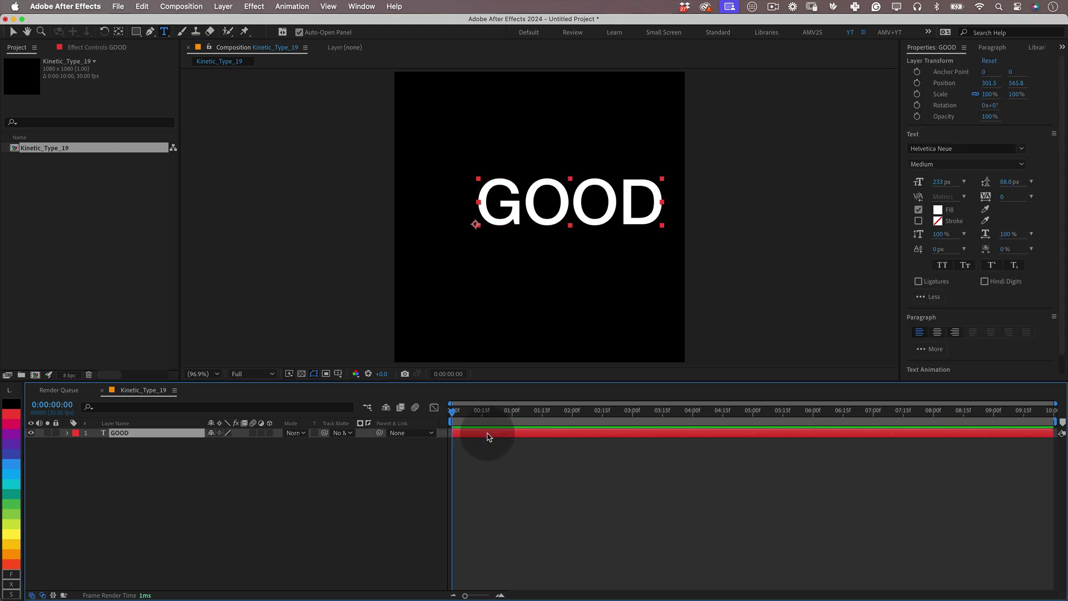
{"action": "left_click_drag", "start_coordinate": [518, 205], "coordinate": [485, 207]}
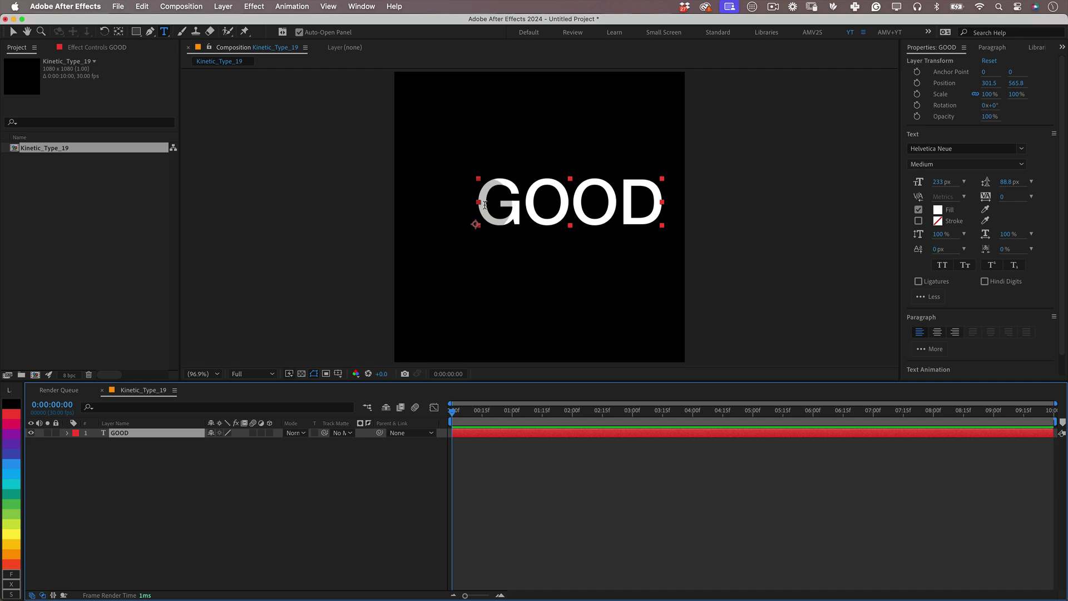
- Centre the GOOD layer's anchor point on its text with Cmd+Option+Home
{"action": "key", "text": "v"}
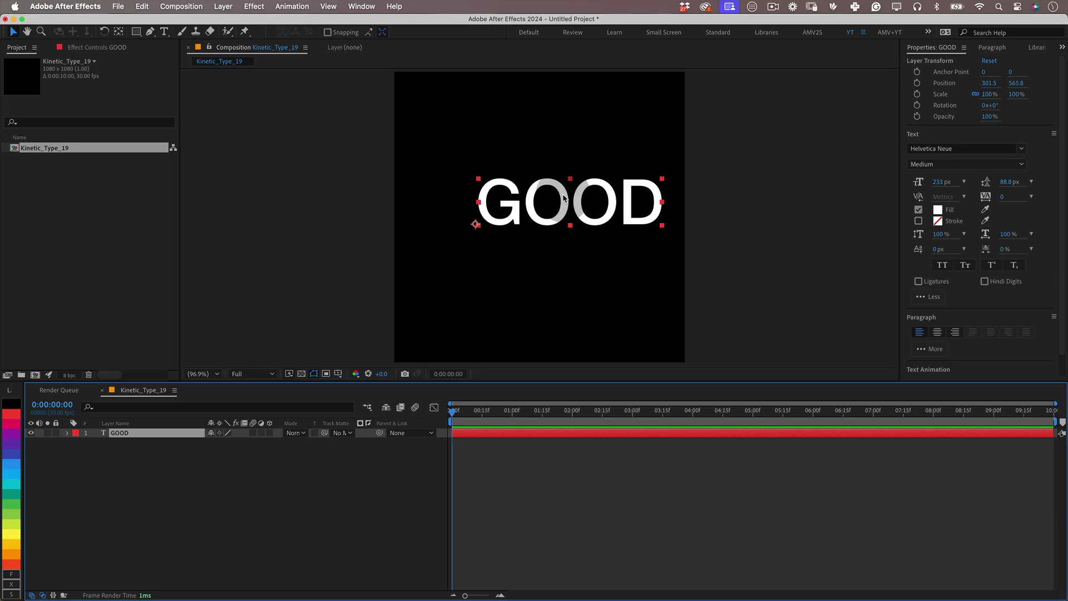
{"action": "left_click", "coordinate": [555, 203]}
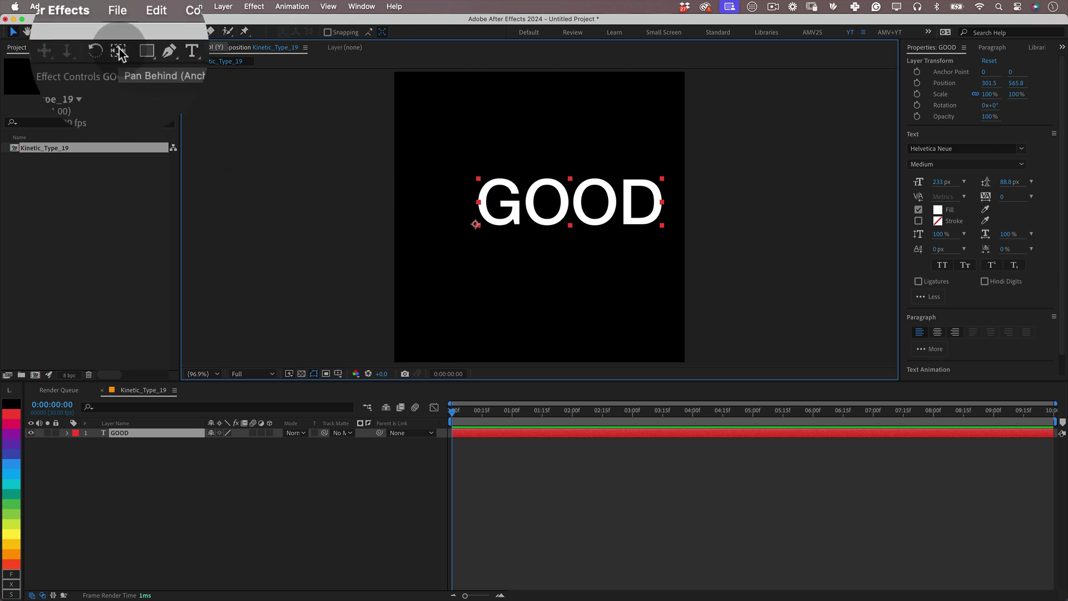
{"action": "key", "text": "super"}
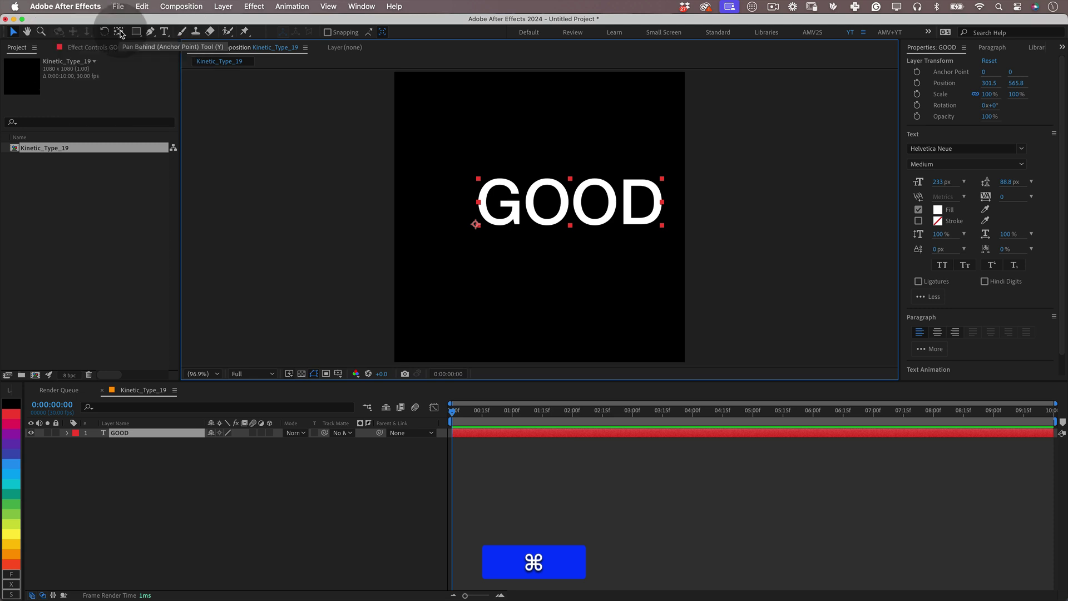
{"action": "key", "text": "super+alt+Home"}
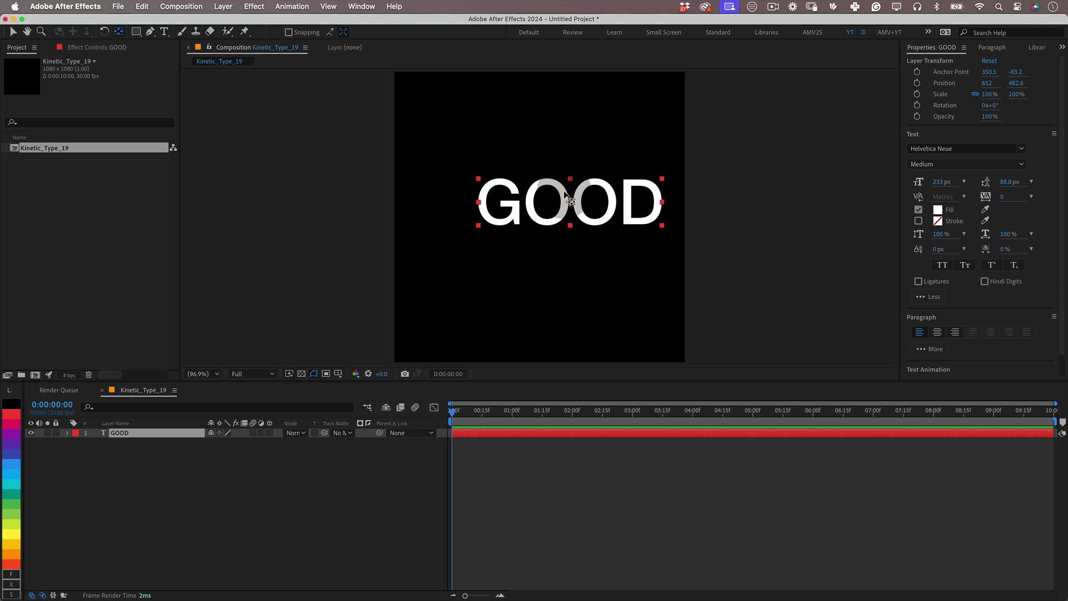
- Align GOOD to the horizontal and vertical centre of the composition
{"action": "left_click", "coordinate": [362, 6]}
{"action": "left_click", "coordinate": [368, 86]}
{"action": "left_click", "coordinate": [930, 75]}
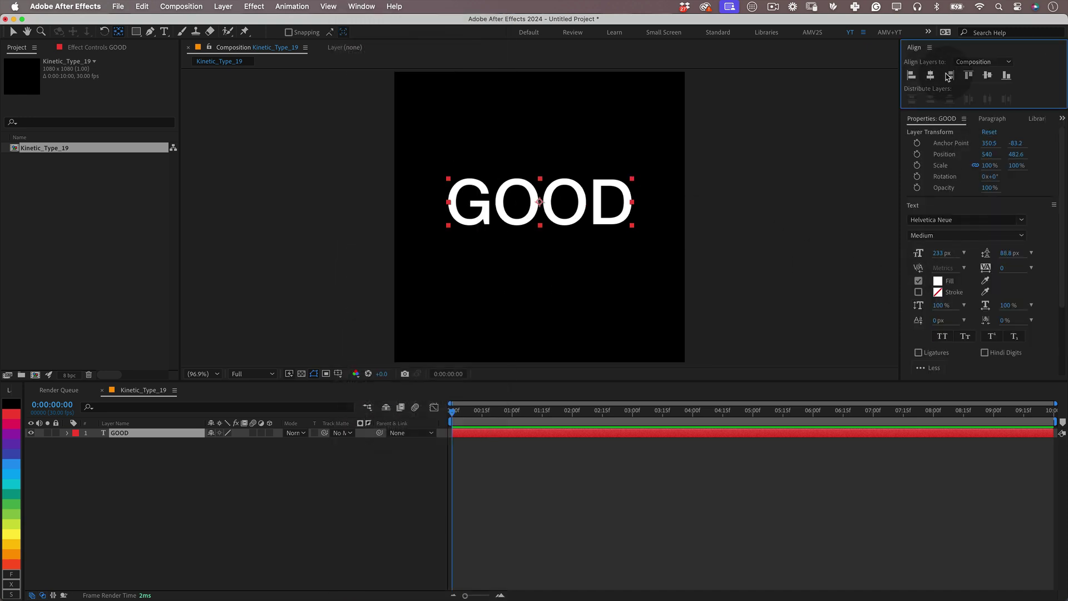
{"action": "left_click", "coordinate": [987, 75]}
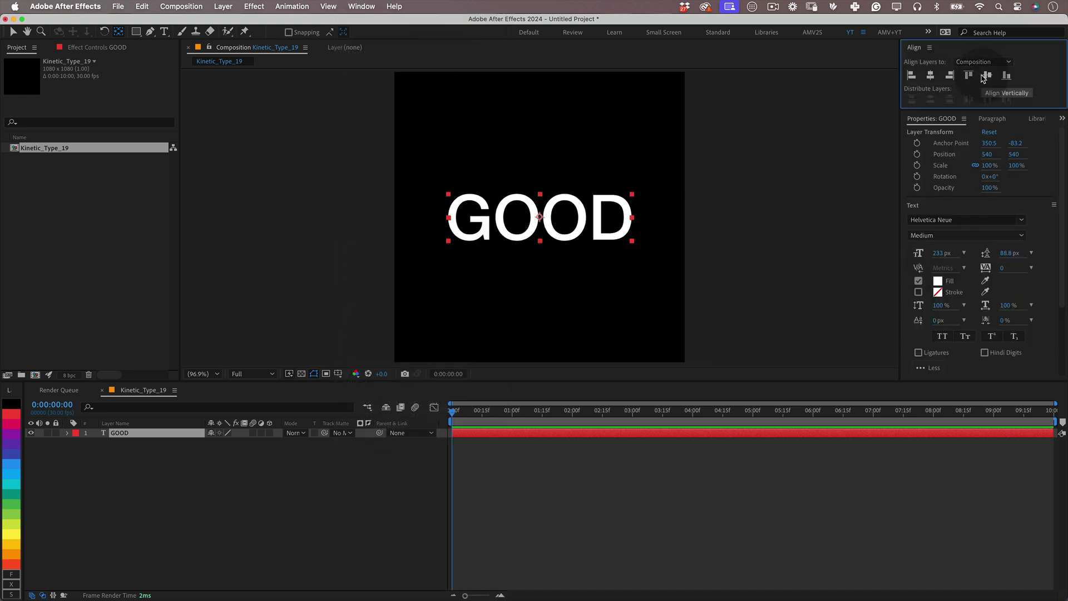
- Set GOOD's Rotation keyframes at the start, about one second, and two seconds
{"action": "left_click", "coordinate": [135, 433]}
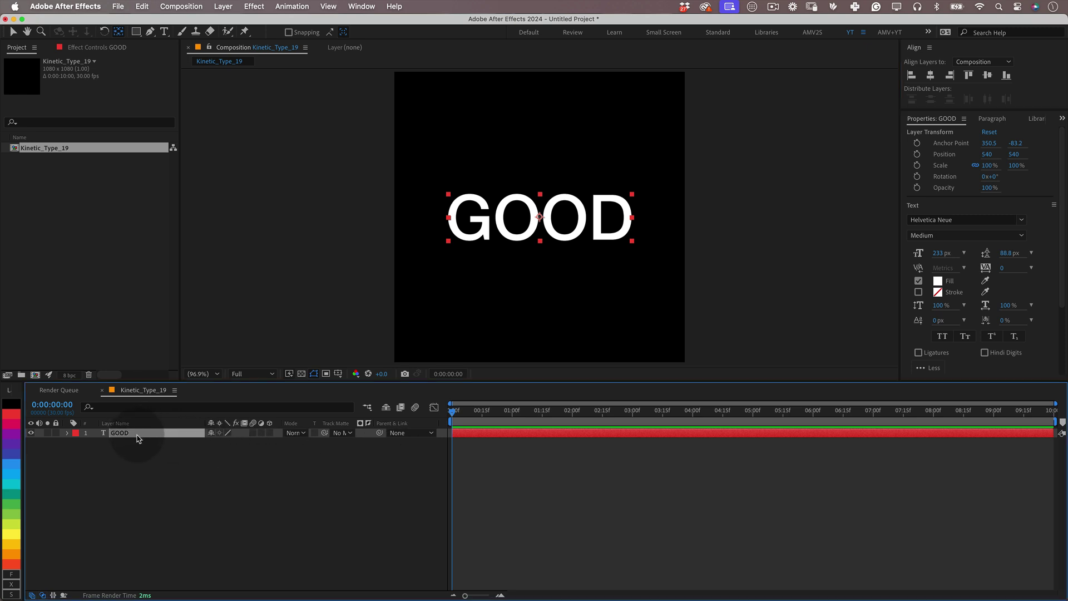
{"action": "key", "text": "r"}
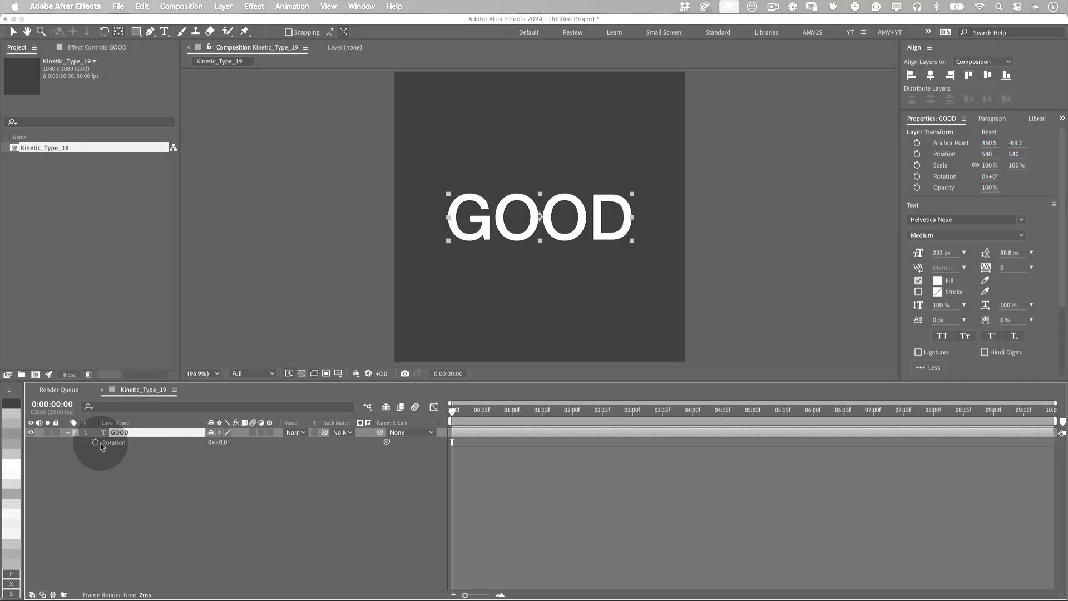
{"action": "left_click", "coordinate": [95, 442]}
{"action": "left_click", "coordinate": [513, 415]}
{"action": "left_click_drag", "start_coordinate": [222, 443], "coordinate": [239, 439]}
{"action": "left_click", "coordinate": [527, 415]}
{"action": "key", "text": "super+c"}
{"action": "left_click_drag", "start_coordinate": [531, 421], "coordinate": [572, 415]}
{"action": "key", "text": "super+v"}
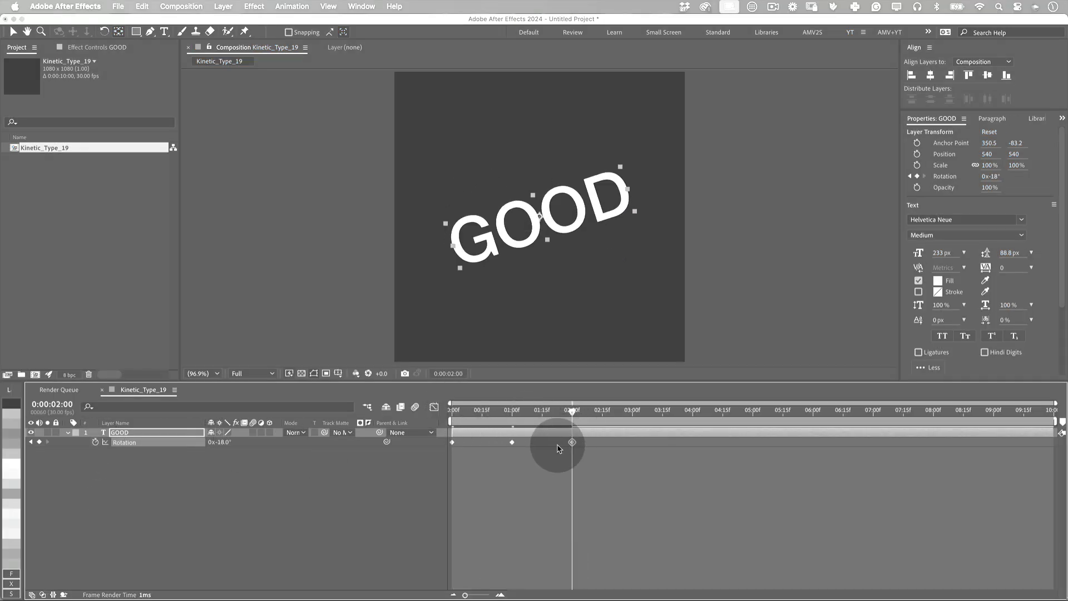
- Add a loopOut expression to GOOD's Rotation
{"action": "left_click", "coordinate": [95, 443], "text": "alt"}
{"action": "type", "text": "loop"}
{"action": "key", "text": "Down"}
{"action": "key", "text": "Return"}
- Try grey, time-offset duplicates of GOOD, preview, then undo back to the single layer
{"action": "key", "text": "super+d"}
{"action": "left_click", "coordinate": [938, 280]}
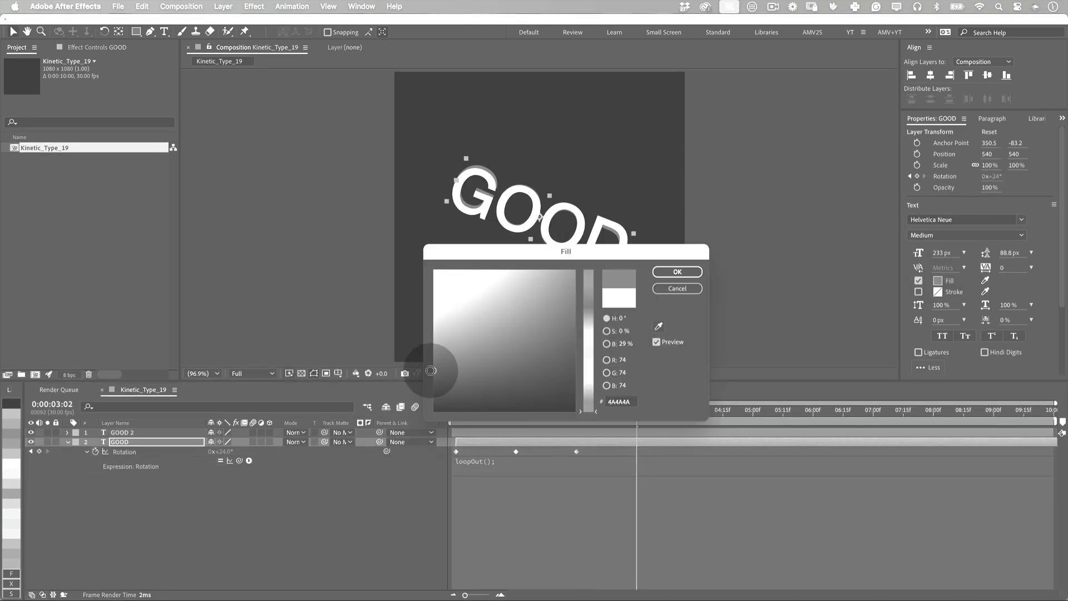
{"action": "left_click", "coordinate": [678, 271]}
{"action": "key", "text": "super+d"}
{"action": "key", "text": "alt+Page_Down"}
{"action": "key", "text": "alt+Page_Down"}
{"action": "key", "text": "alt+Page_Down"}
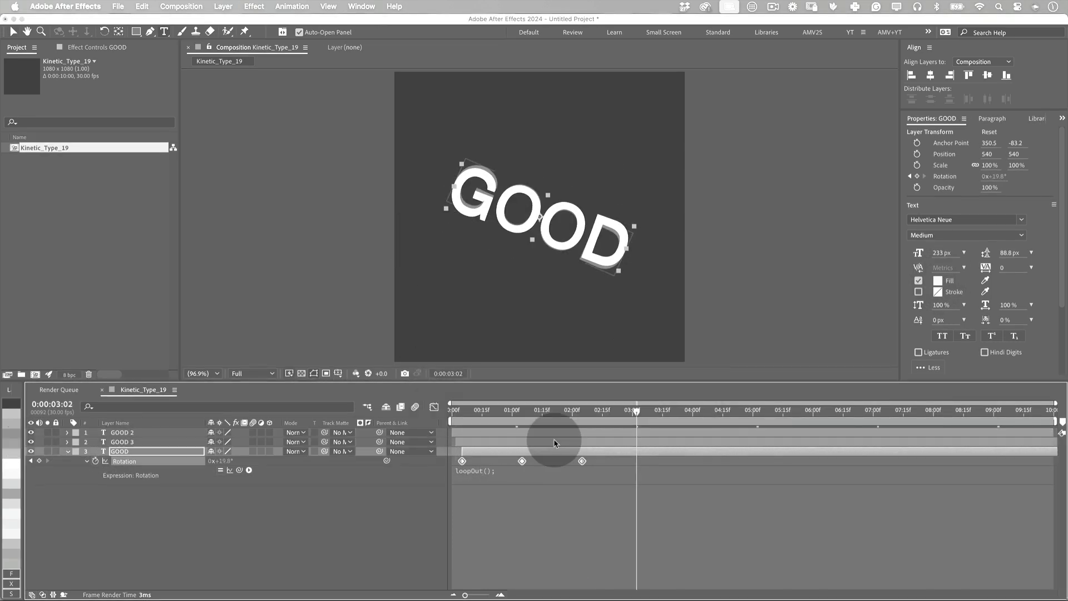
{"action": "key", "text": "KP_0"}
{"action": "key", "text": "super+z"}
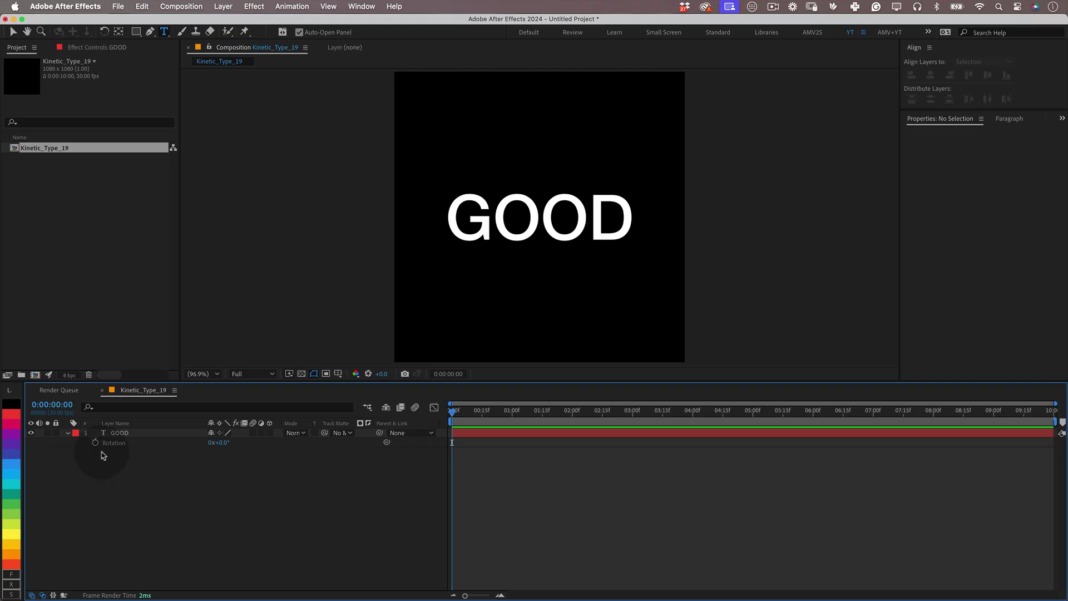
{"action": "left_click", "coordinate": [104, 447]}
- Start GOOD's Rotation expression with var amplitude = 30; and var frequency = .5;
{"action": "key", "text": "alt"}
{"action": "left_click", "coordinate": [102, 446]}
{"action": "left_click", "coordinate": [101, 445], "text": "alt"}
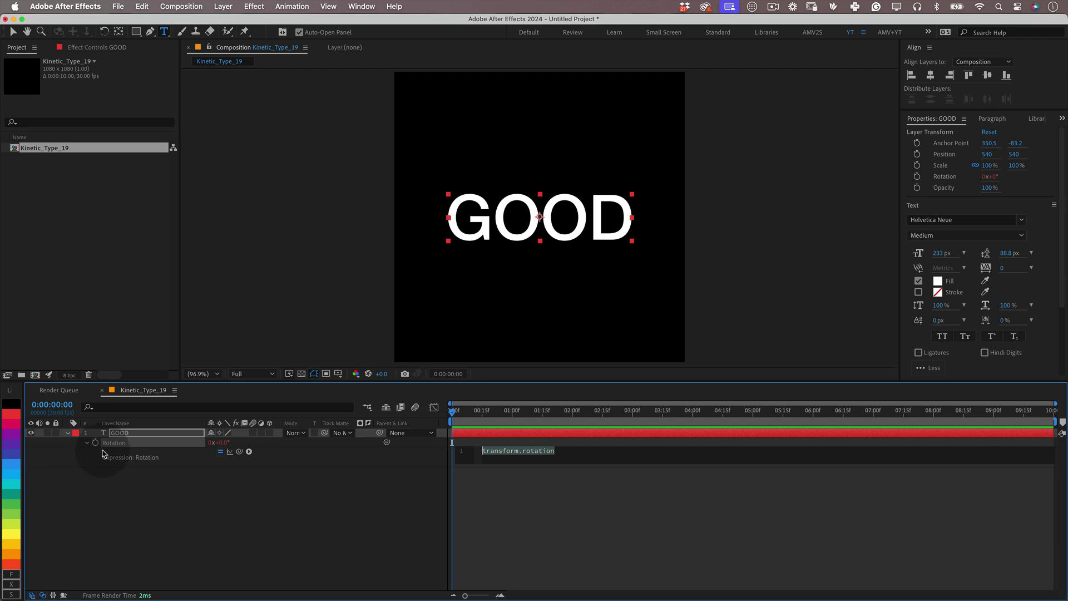
{"action": "type", "text": "var a"}
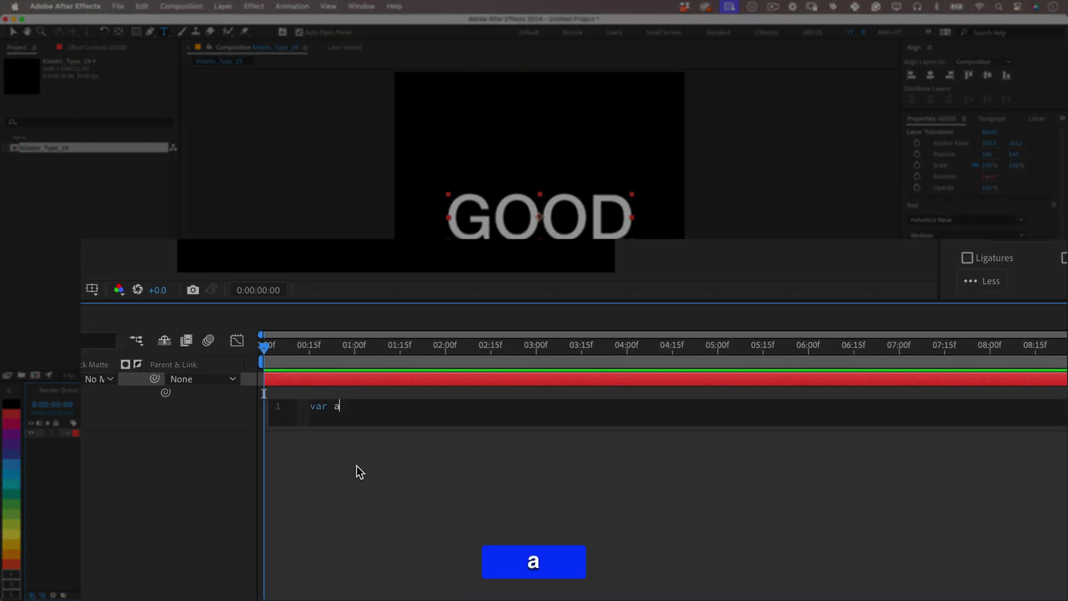
{"action": "type", "text": "mplitude = 30;"}
{"action": "key", "text": "Return"}
{"action": "type", "text": "var frequency"}
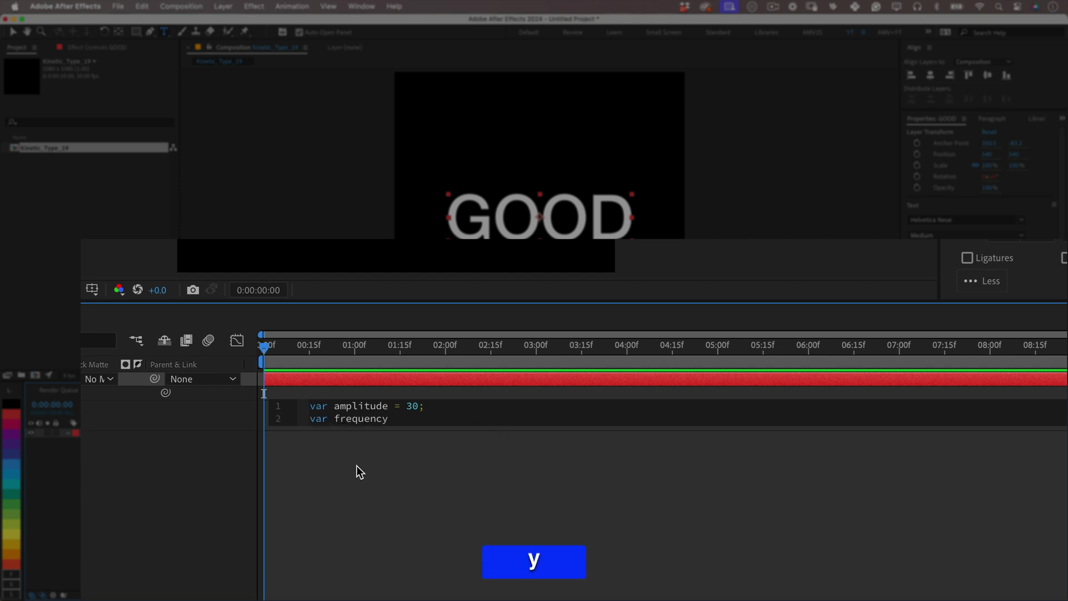
{"action": "type", "text": " = .5;"}
{"action": "key", "text": "Return"}
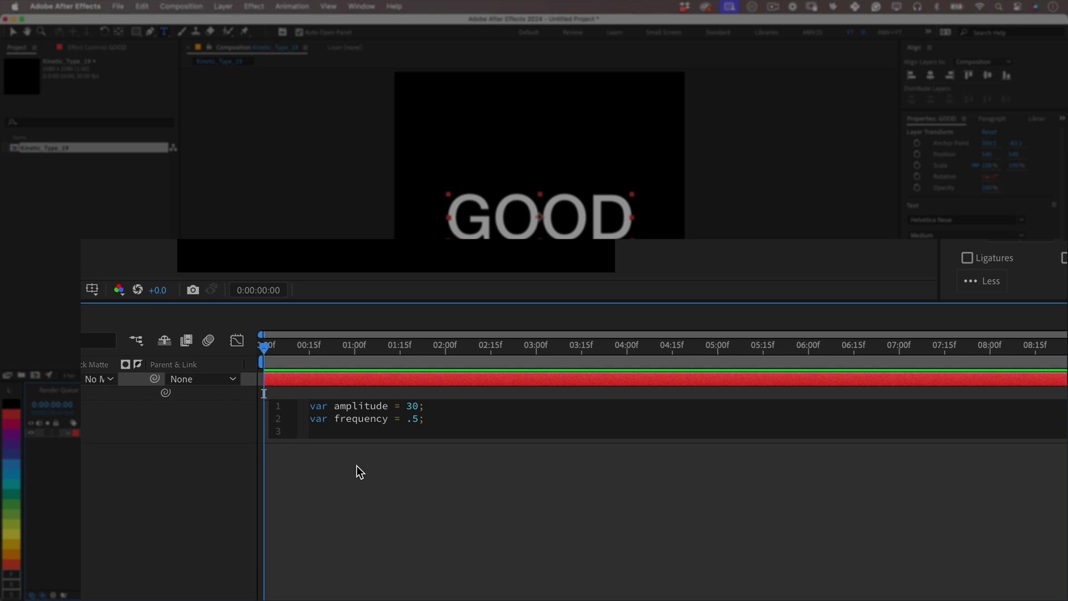
- Add the line var newValue = value+amplitude*Math.sin(time*frequency*Math.PI*2);
{"action": "key", "text": "Return"}
{"action": "type", "text": "var newValue = value+amplitude*"}
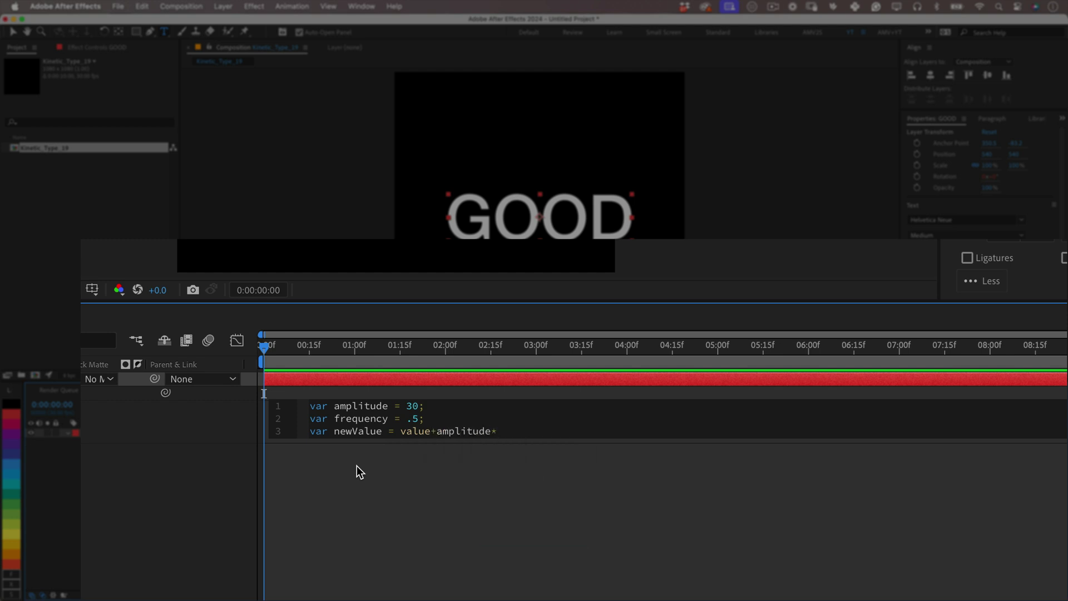
{"action": "type", "text": "Math.s"}
{"action": "key", "text": "Return"}
{"action": "type", "text": "time*fre"}
{"action": "key", "text": "Down"}
{"action": "key", "text": "Return"}
{"action": "type", "text": "*Math"}
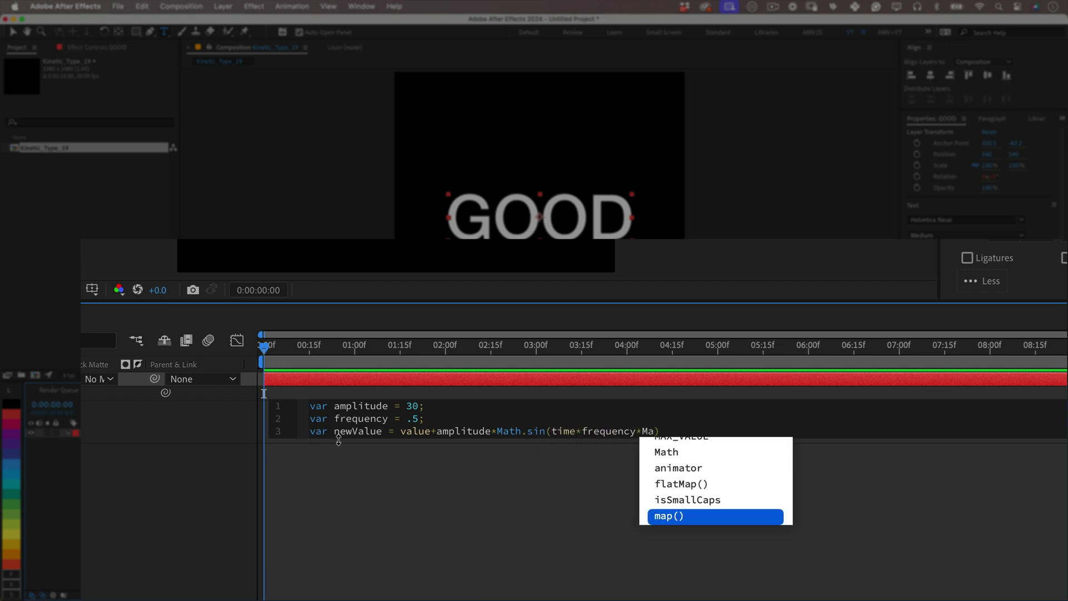
{"action": "type", "text": ".PI"}
{"action": "key", "text": "BackSpace"}
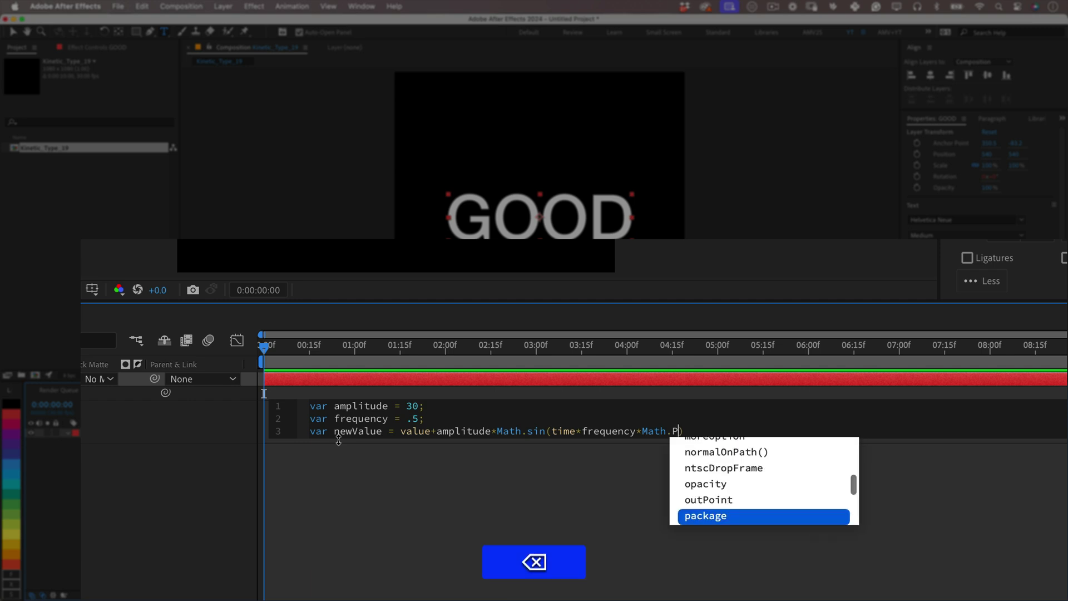
{"action": "type", "text": "I"}
{"action": "type", "text": "*2"}
{"action": "key", "text": "Right"}
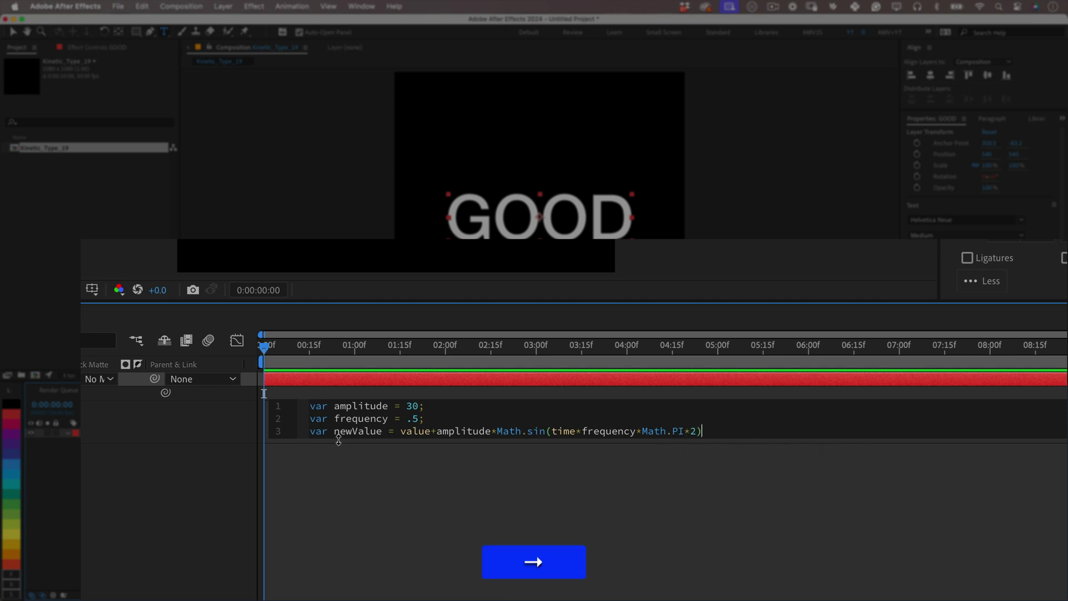
{"action": "type", "text": ";"}
{"action": "key", "text": "Return"}
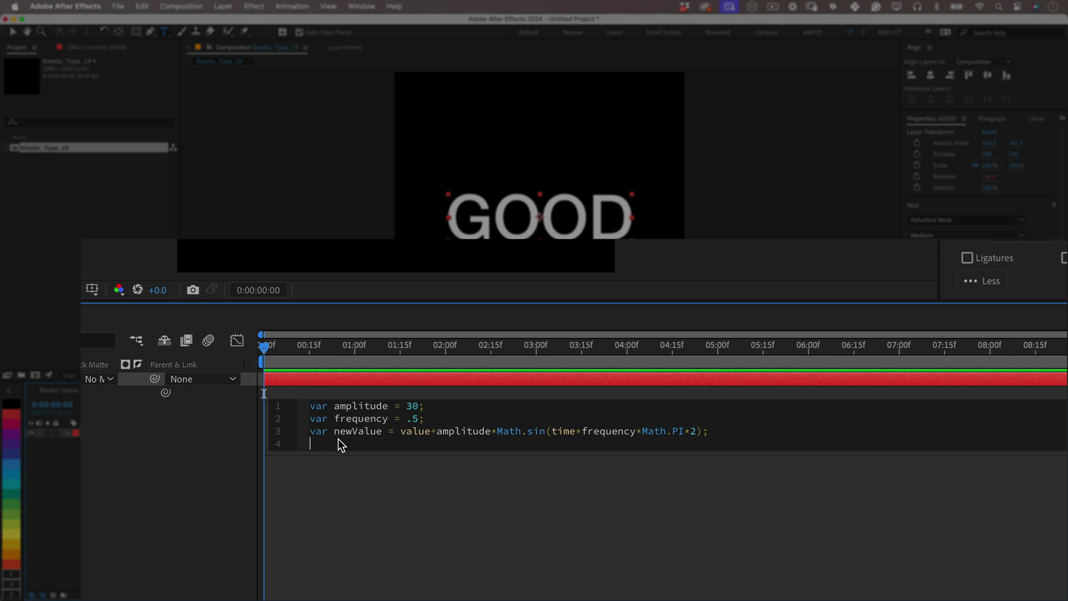
- End the Rotation expression with newValue; and commit it
{"action": "type", "text": "new"}
{"action": "key", "text": "Return"}
{"action": "type", "text": ";"}
{"action": "left_click", "coordinate": [429, 525]}
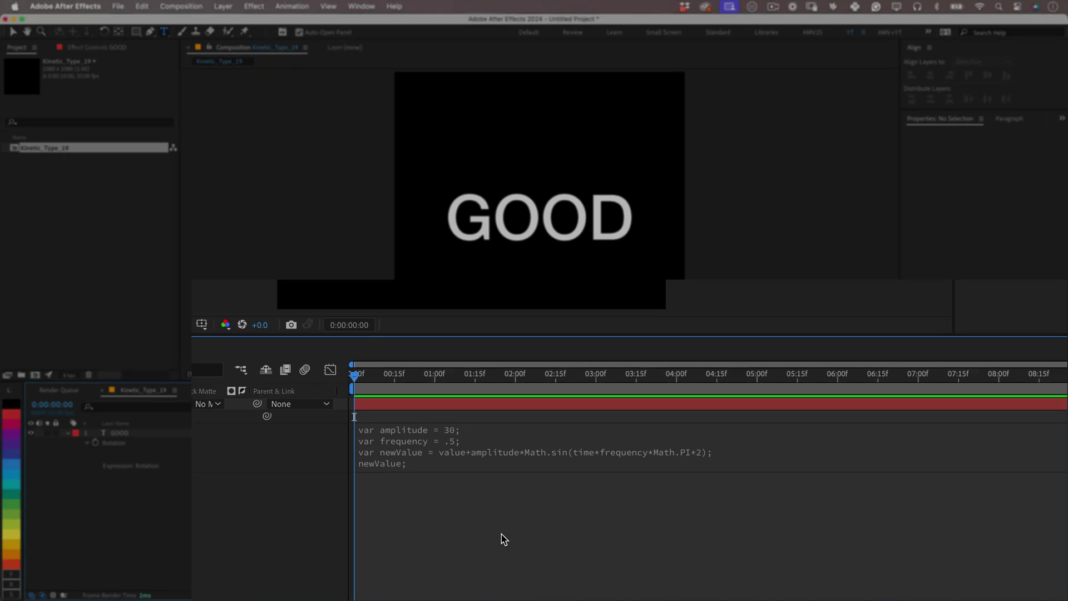
- Preview the swinging text, then duplicate GOOD to create GOOD 2
{"action": "key", "text": "KP_0"}
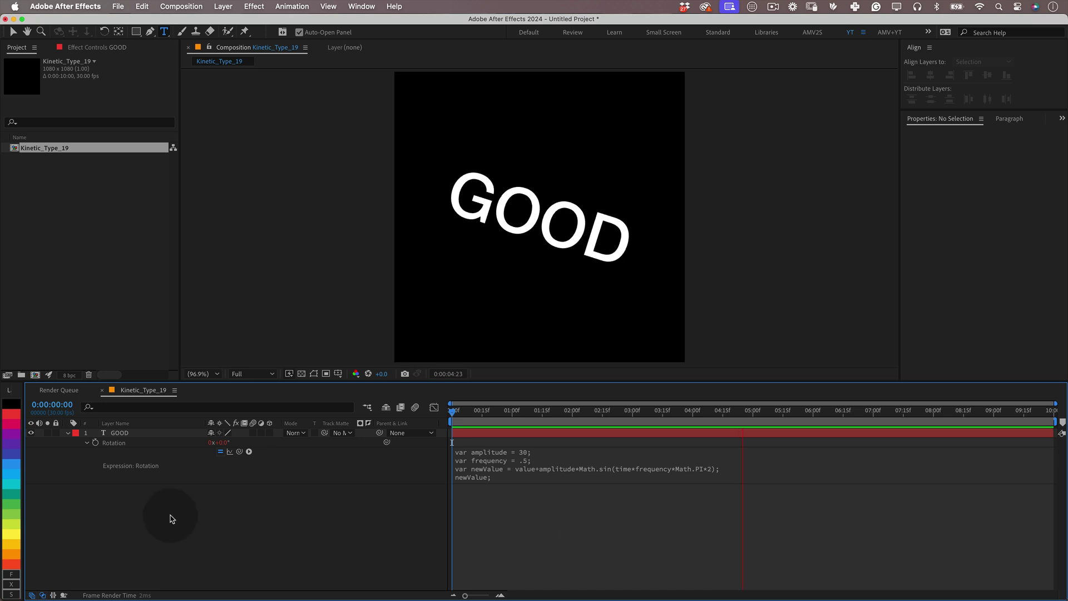
{"action": "key", "text": "space"}
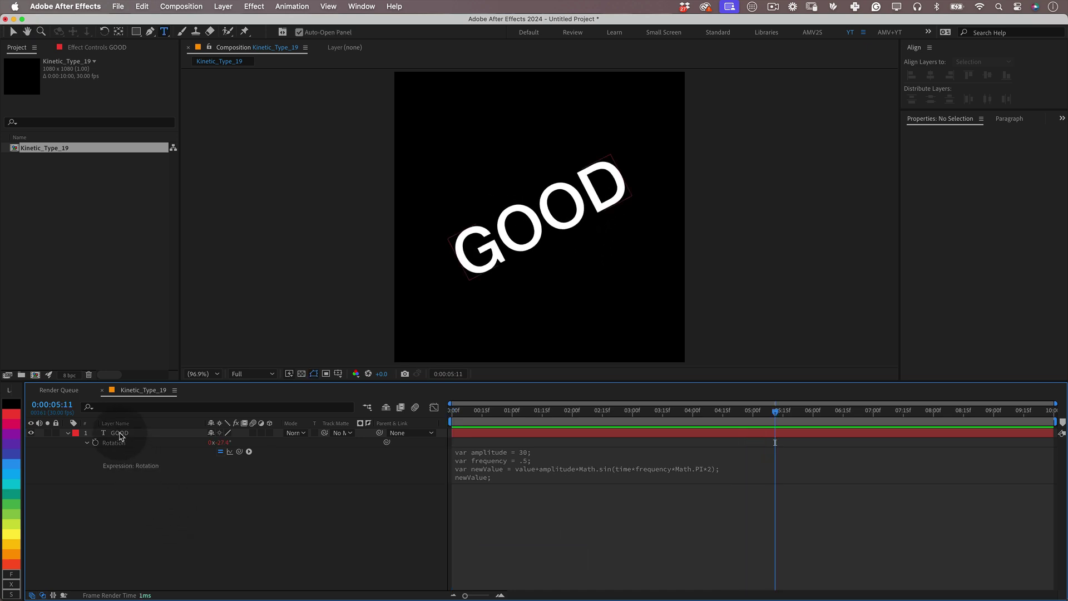
{"action": "left_click", "coordinate": [120, 434]}
{"action": "key", "text": "super+d"}
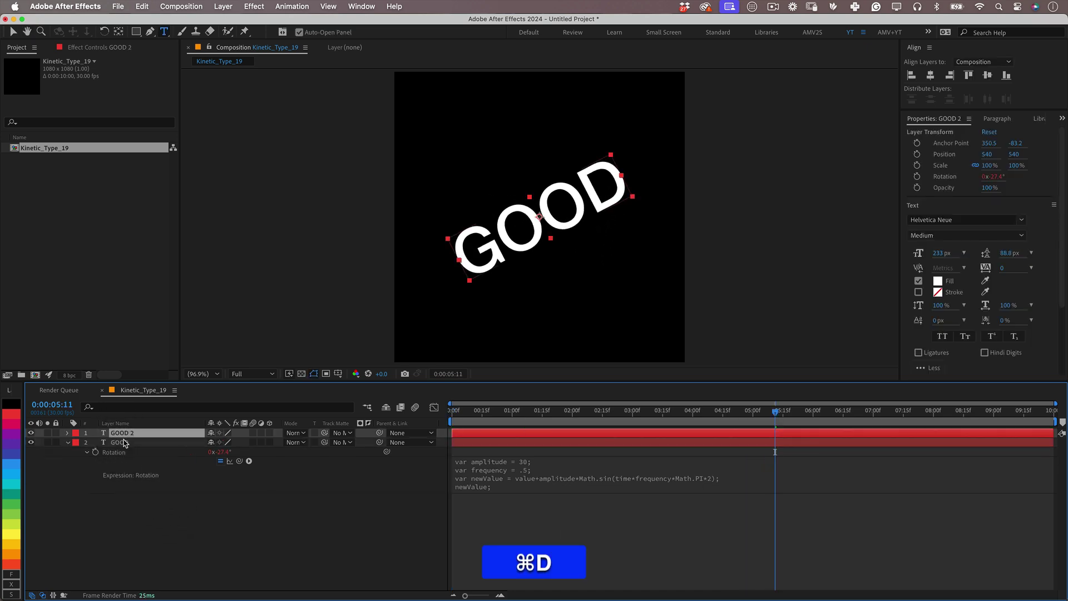
- Delete the rotation expression from the original GOOD layer
{"action": "left_click", "coordinate": [120, 442]}
{"action": "key", "text": "r"}
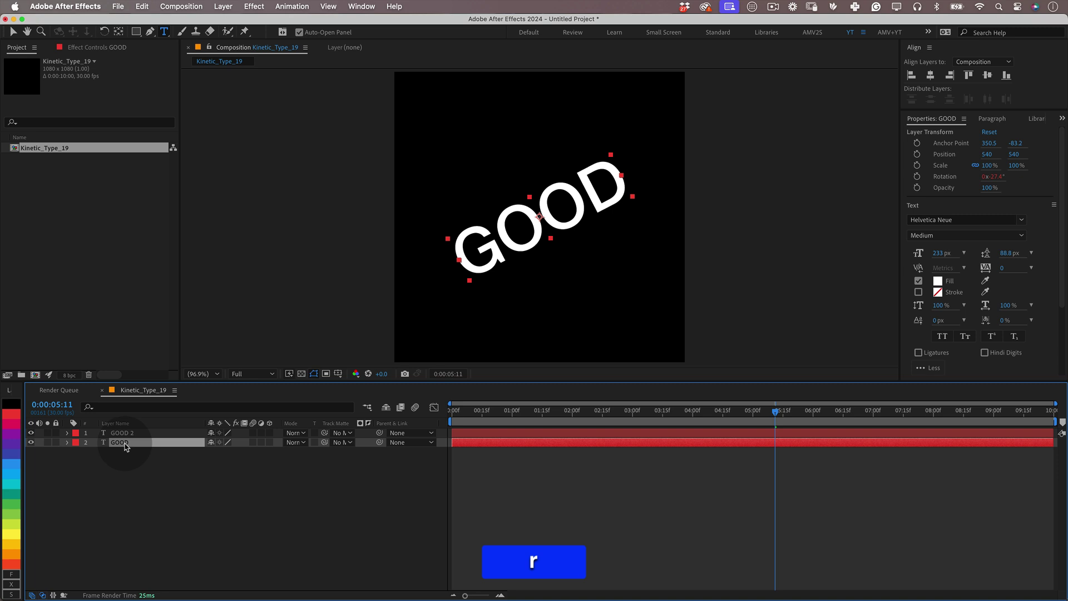
{"action": "key", "text": "r"}
{"action": "left_click", "coordinate": [86, 452]}
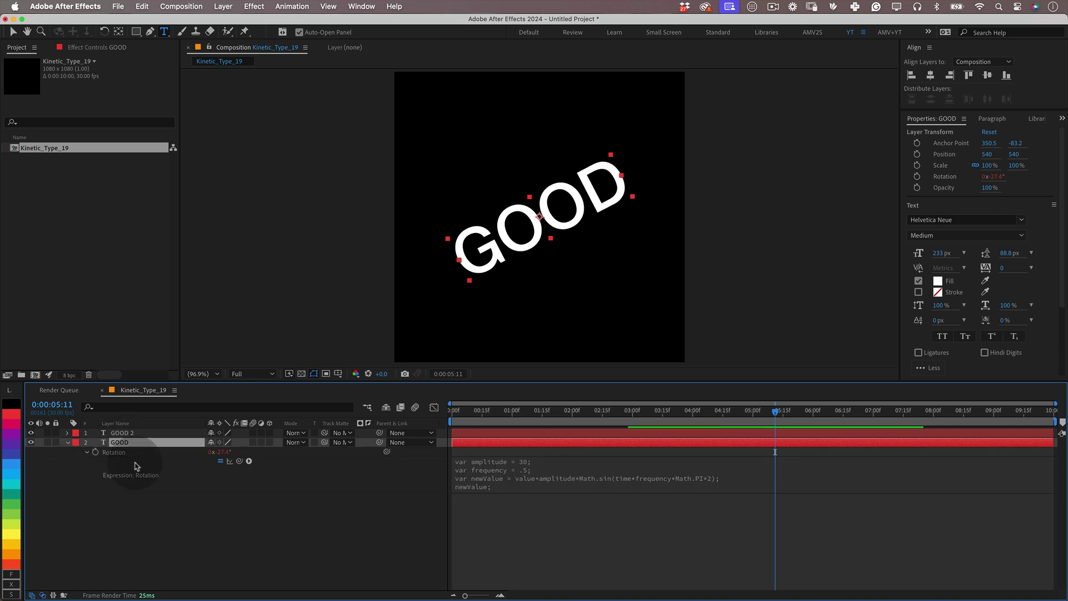
{"action": "left_click", "coordinate": [508, 494]}
{"action": "key", "text": "BackSpace"}
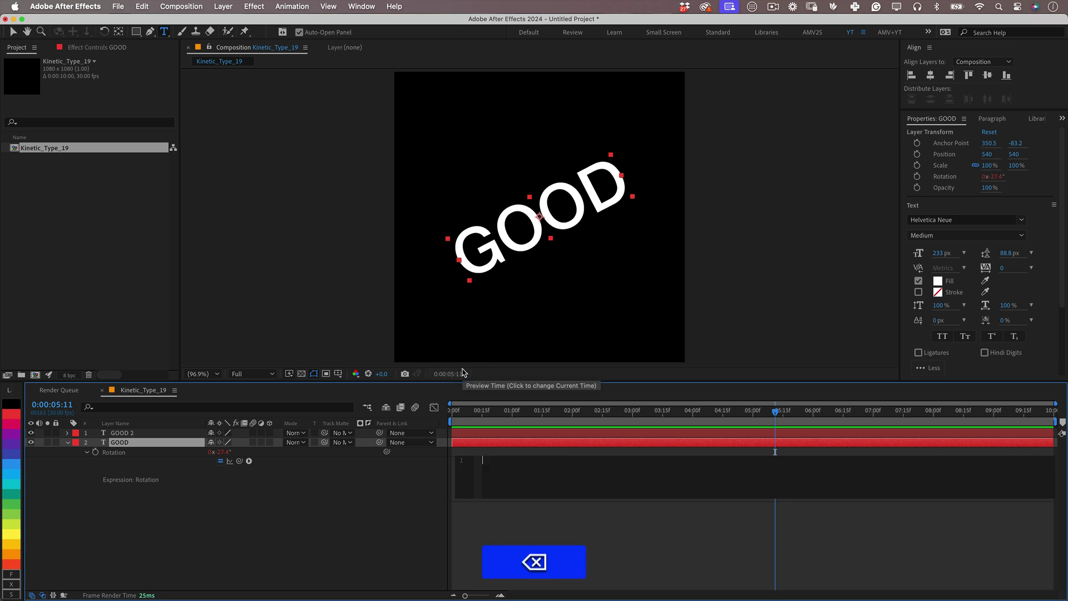
{"action": "left_click", "coordinate": [210, 524]}
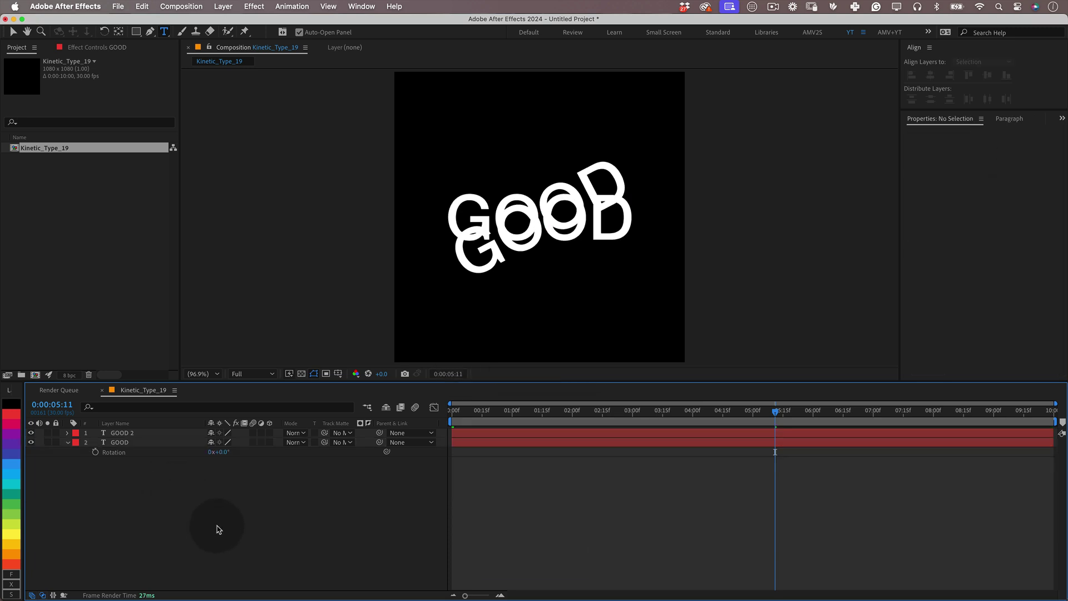
- Add a Null Object layer and rename it Controllers
{"action": "right_click", "coordinate": [247, 517]}
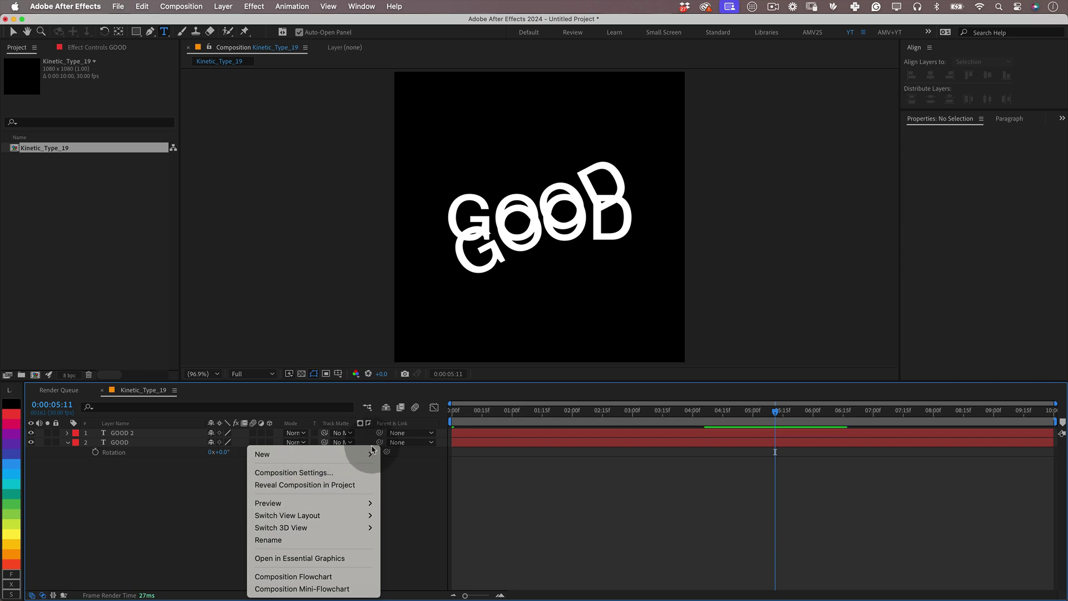
{"action": "mouse_move", "coordinate": [356, 454]}
{"action": "left_click", "coordinate": [426, 523]}
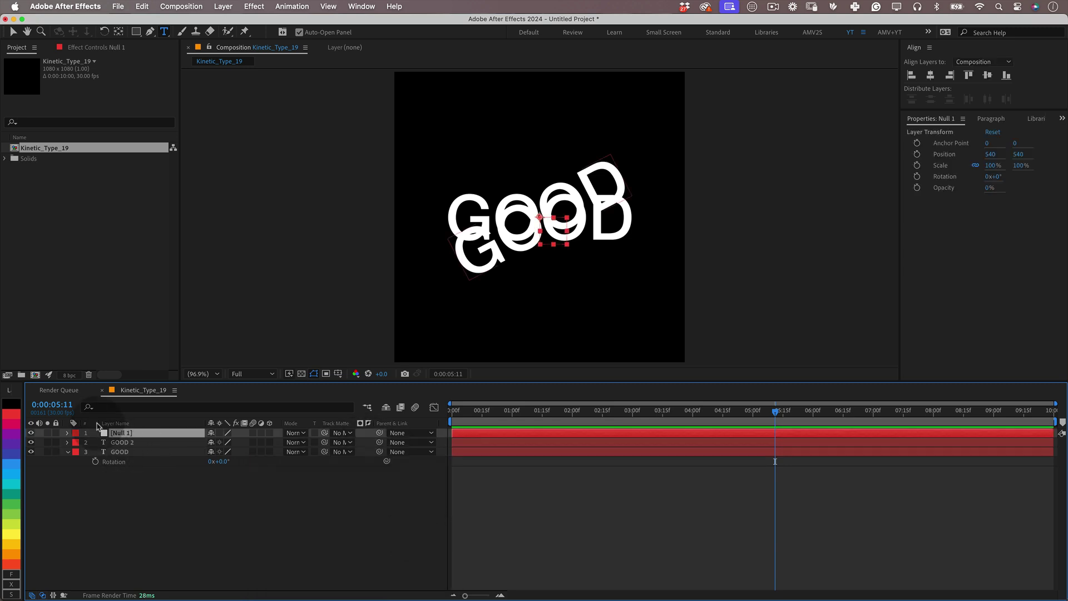
{"action": "key", "text": "Return"}
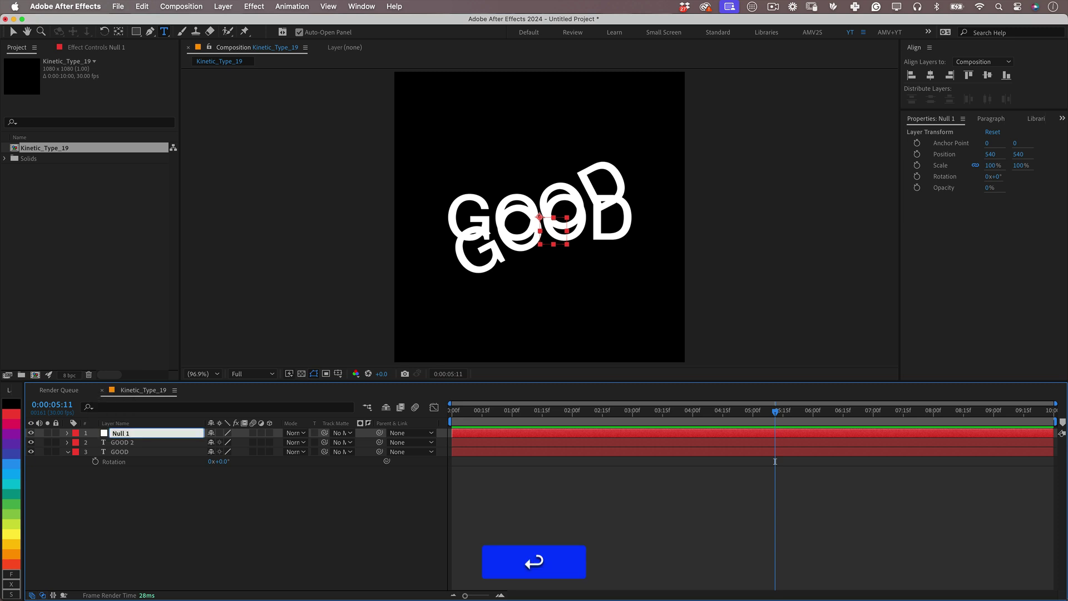
{"action": "type", "text": "Controllers"}
{"action": "key", "text": "Return"}
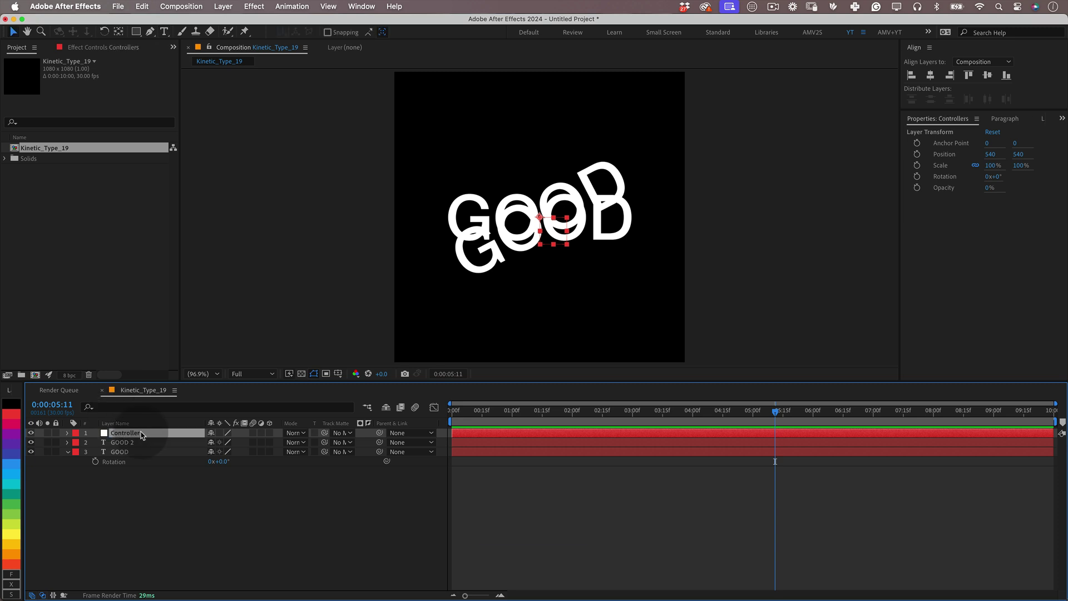
- Add a Slider Control to Controllers and duplicate it
{"action": "left_click", "coordinate": [252, 6]}
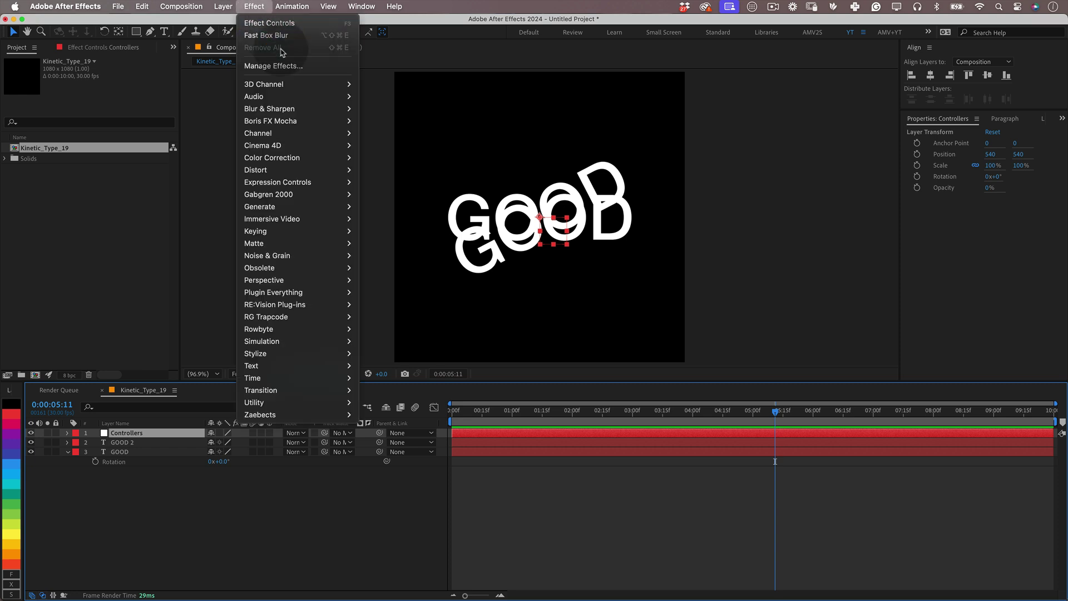
{"action": "mouse_move", "coordinate": [321, 184]}
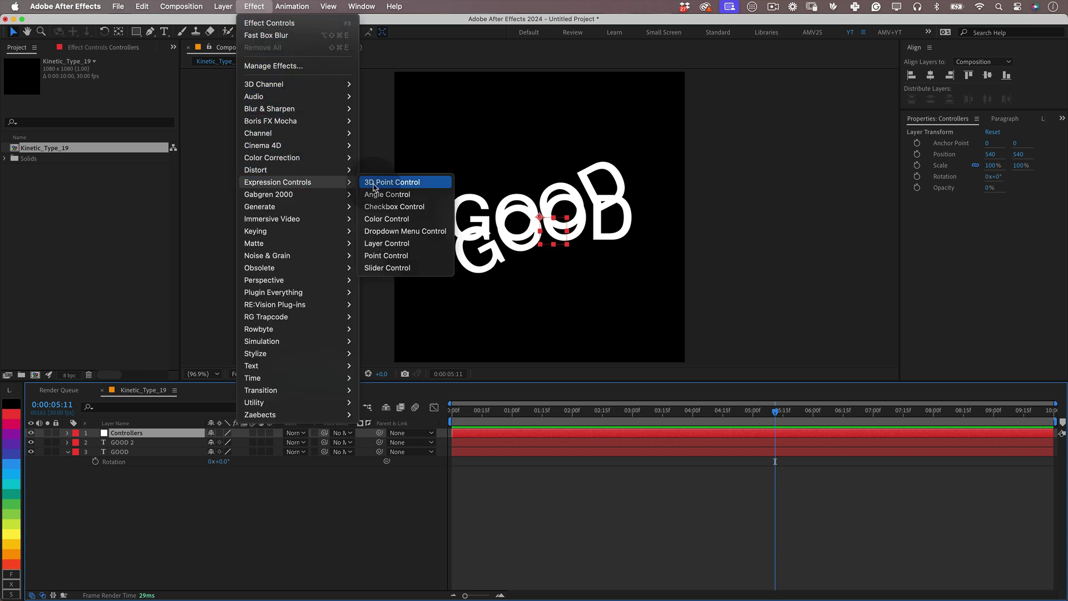
{"action": "left_click", "coordinate": [406, 267]}
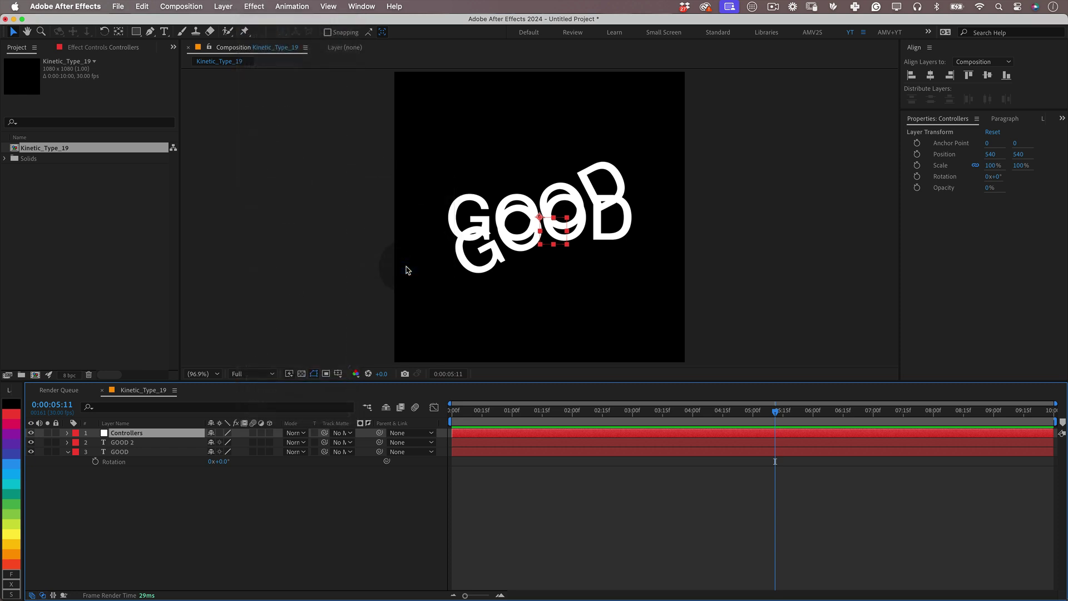
{"action": "left_click", "coordinate": [58, 76]}
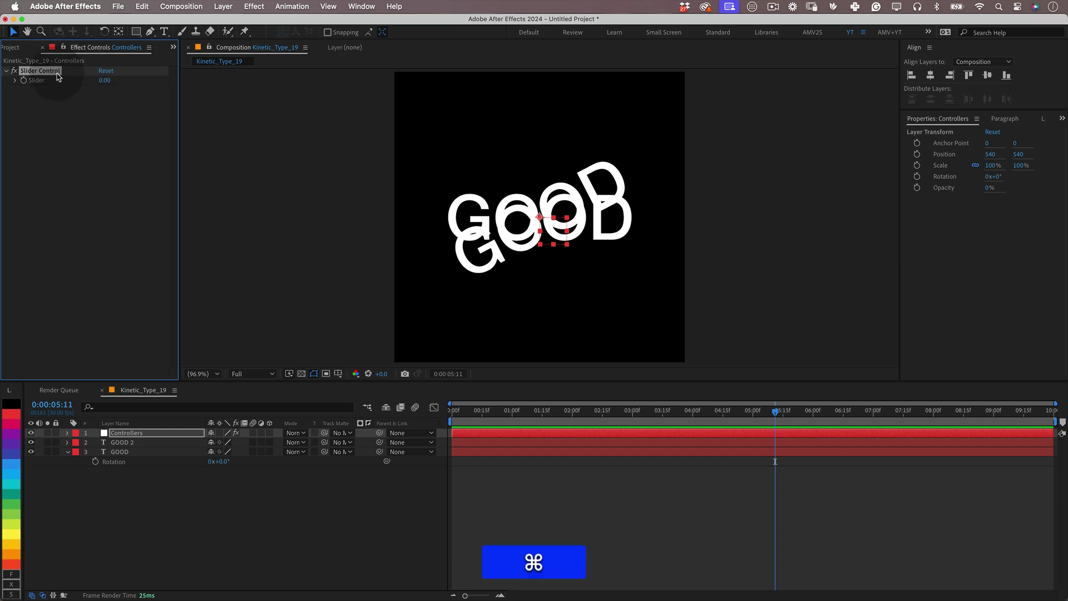
{"action": "key", "text": "super+d"}
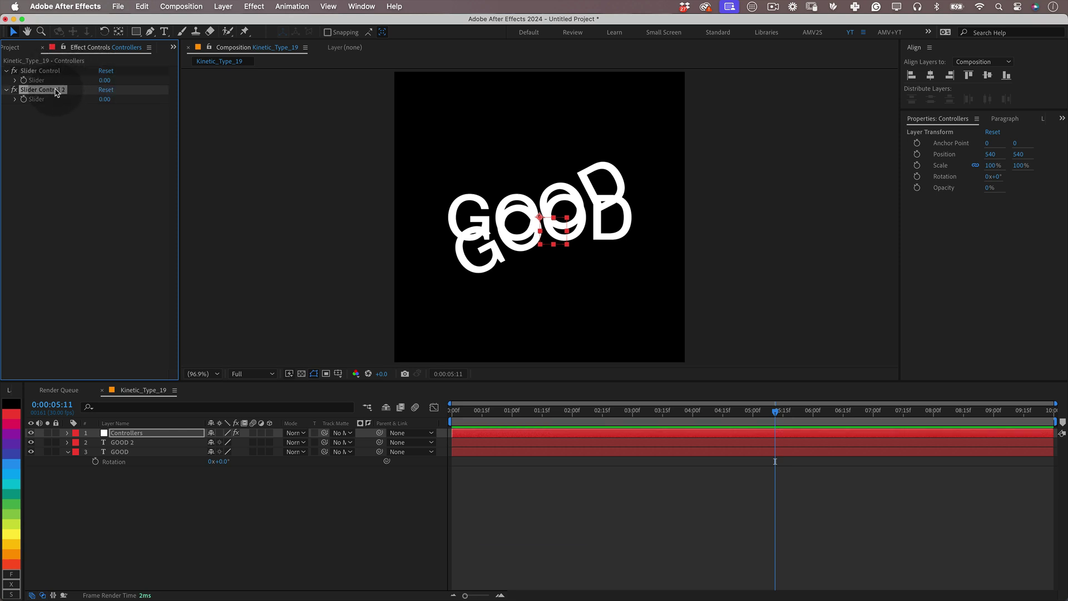
- Rename the two sliders Delay and Scale
{"action": "left_click", "coordinate": [42, 70]}
{"action": "key", "text": "Return"}
{"action": "type", "text": "Delay"}
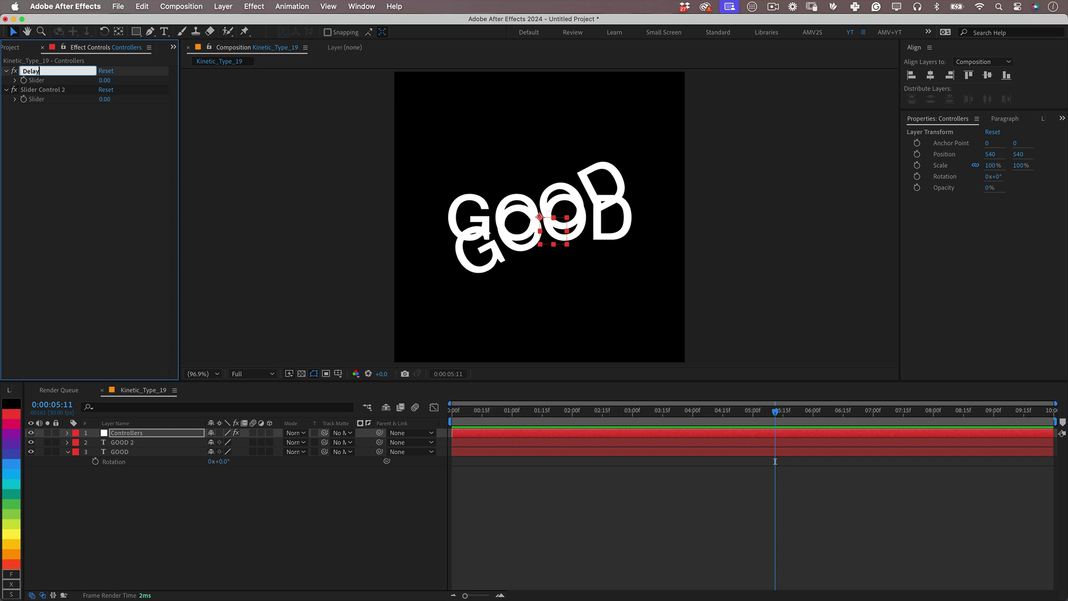
{"action": "key", "text": "Tab"}
{"action": "type", "text": "Scale"}
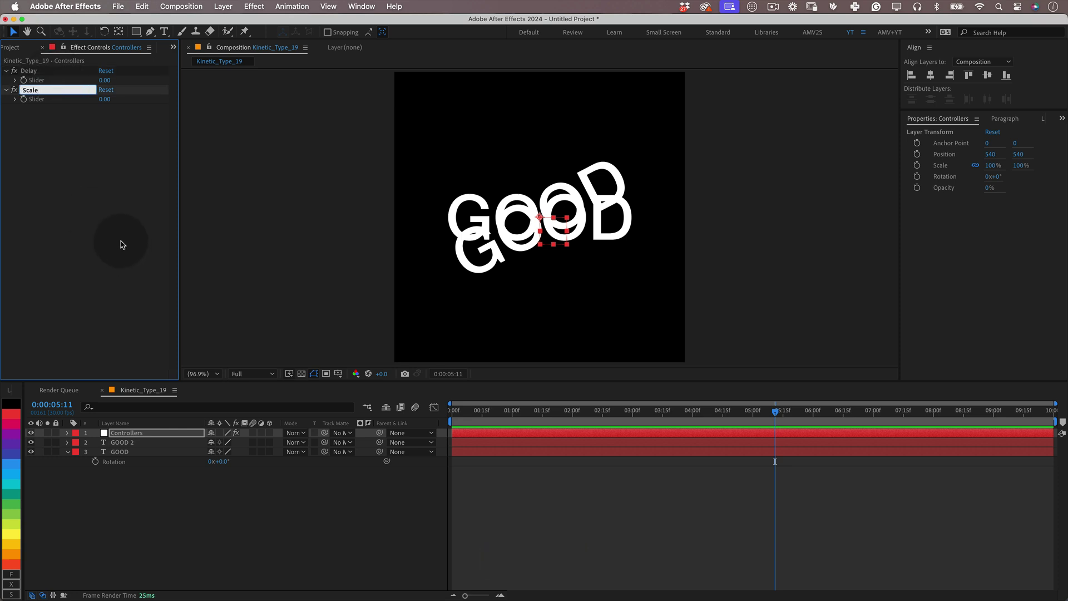
{"action": "left_click", "coordinate": [123, 245]}
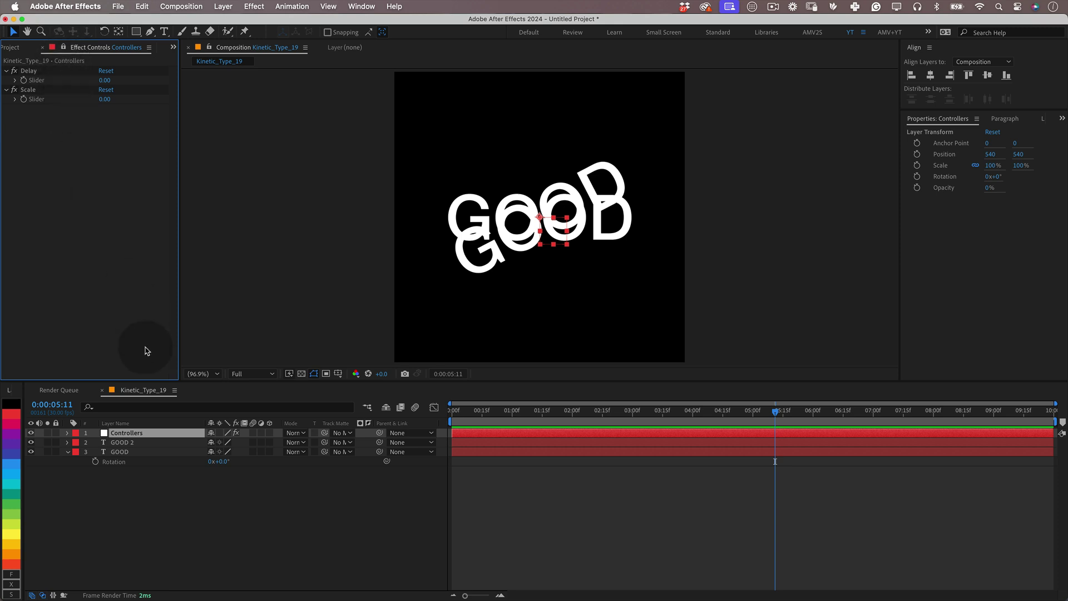
{"action": "left_click", "coordinate": [111, 461]}
- Replace GOOD's Rotation expression with var delaySlider linked to the Controllers Delay slider
{"action": "left_click", "coordinate": [95, 462], "text": "alt"}
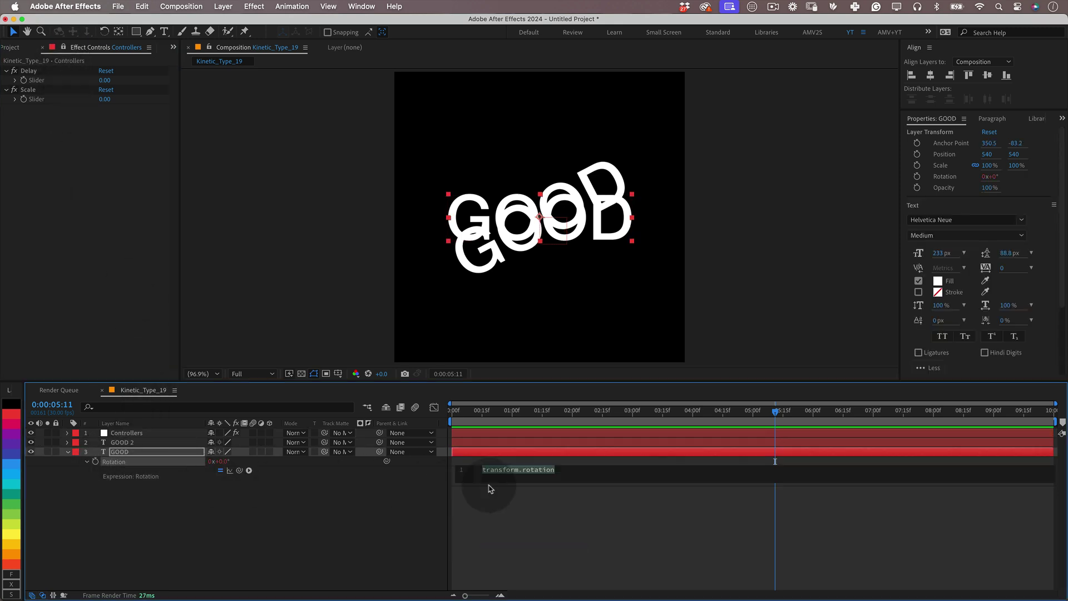
{"action": "key", "text": "super+a"}
{"action": "type", "text": "va"}
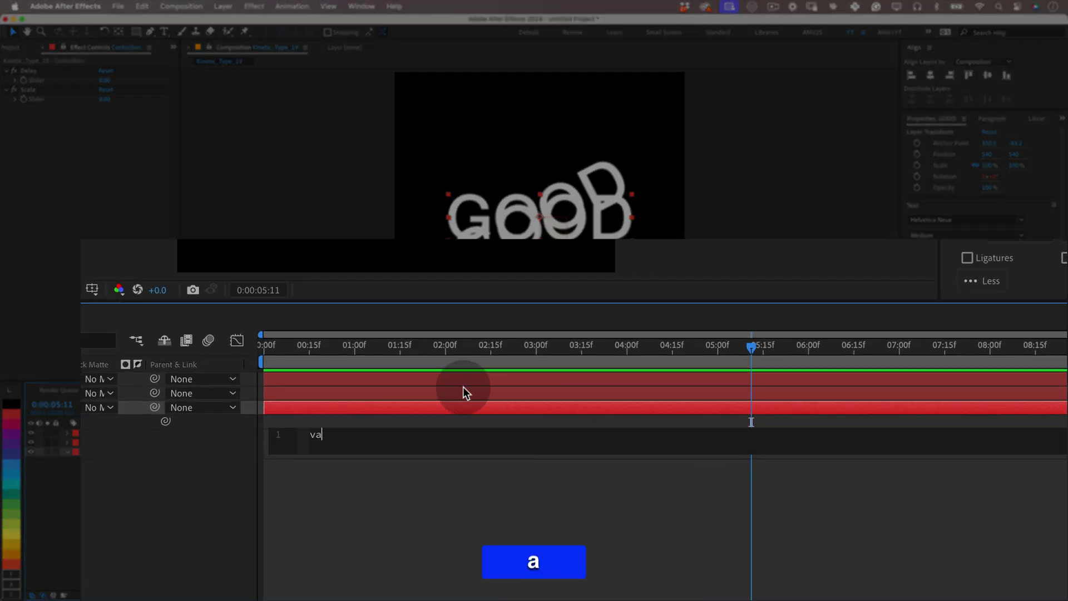
{"action": "type", "text": "r delaySlider ="}
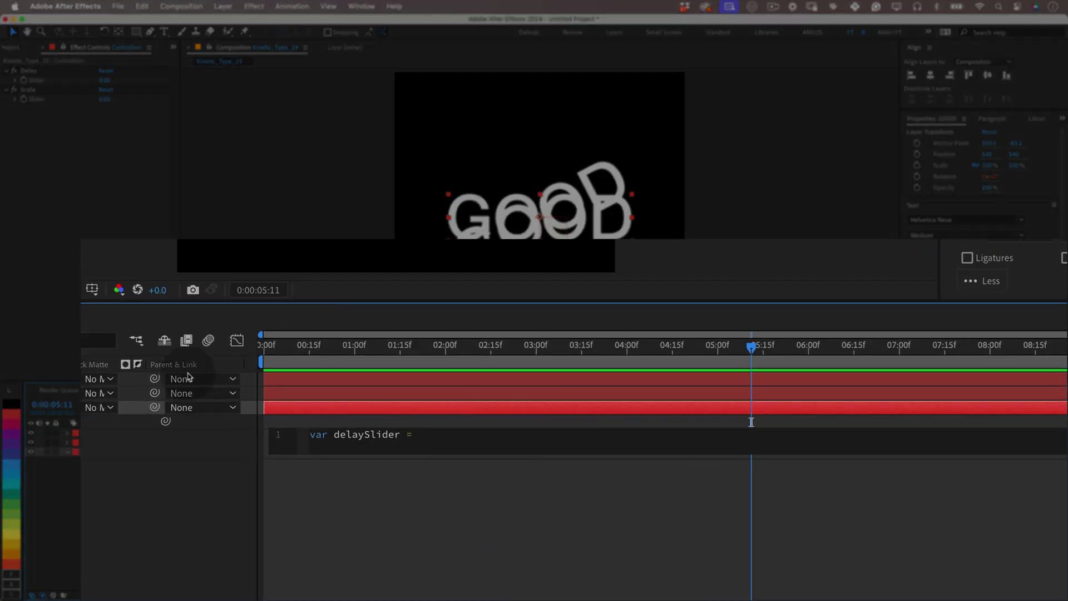
{"action": "left_click_drag", "start_coordinate": [239, 470], "coordinate": [39, 80]}
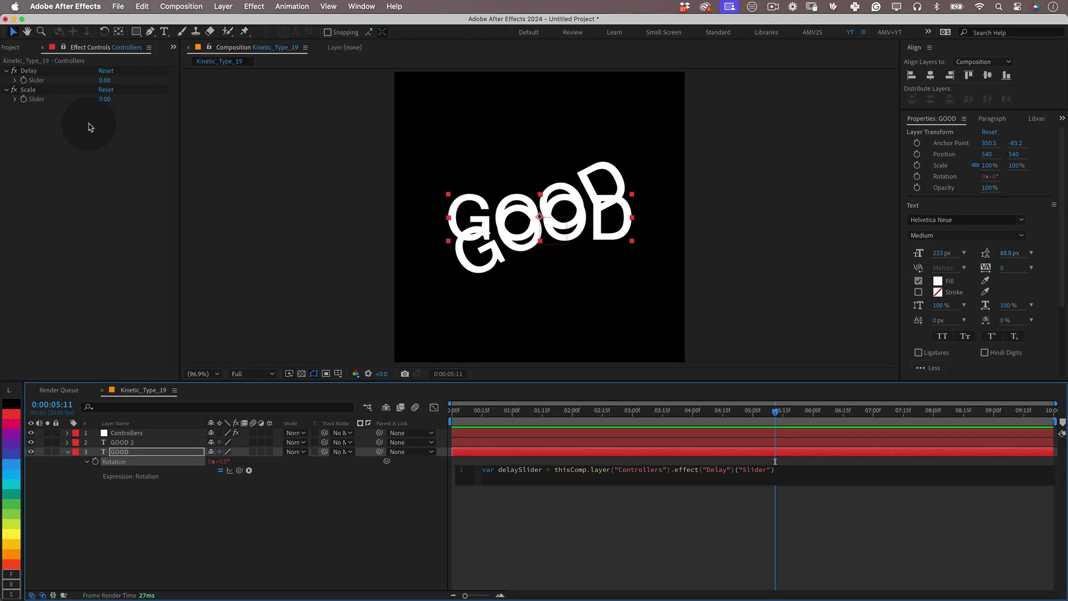
{"action": "type", "text": ";"}
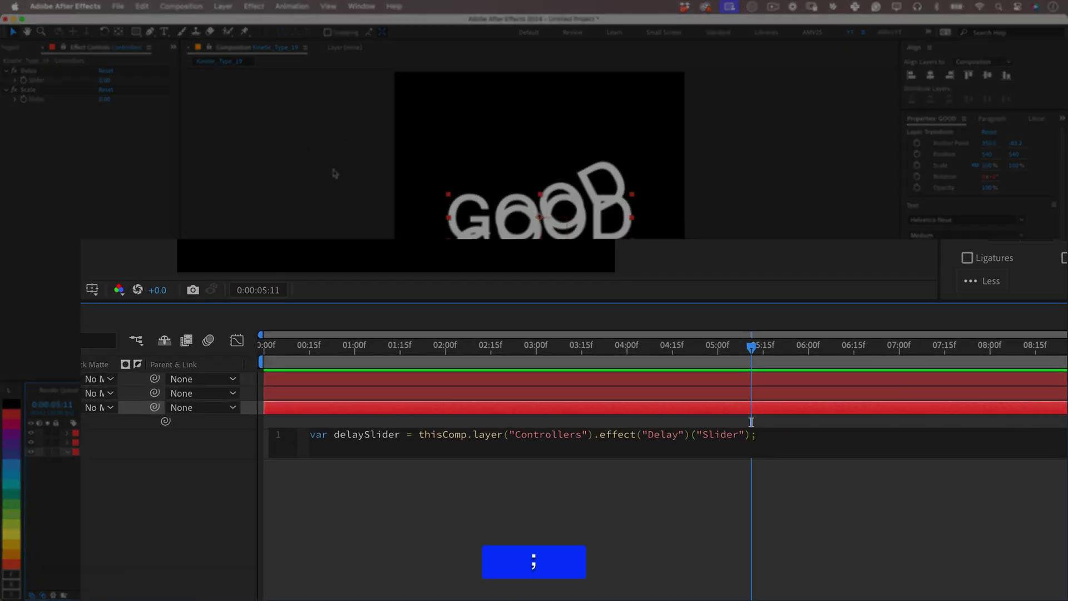
- Add the line var baseDelayFrames = Math.round(delaySlider);
{"action": "key", "text": "Return"}
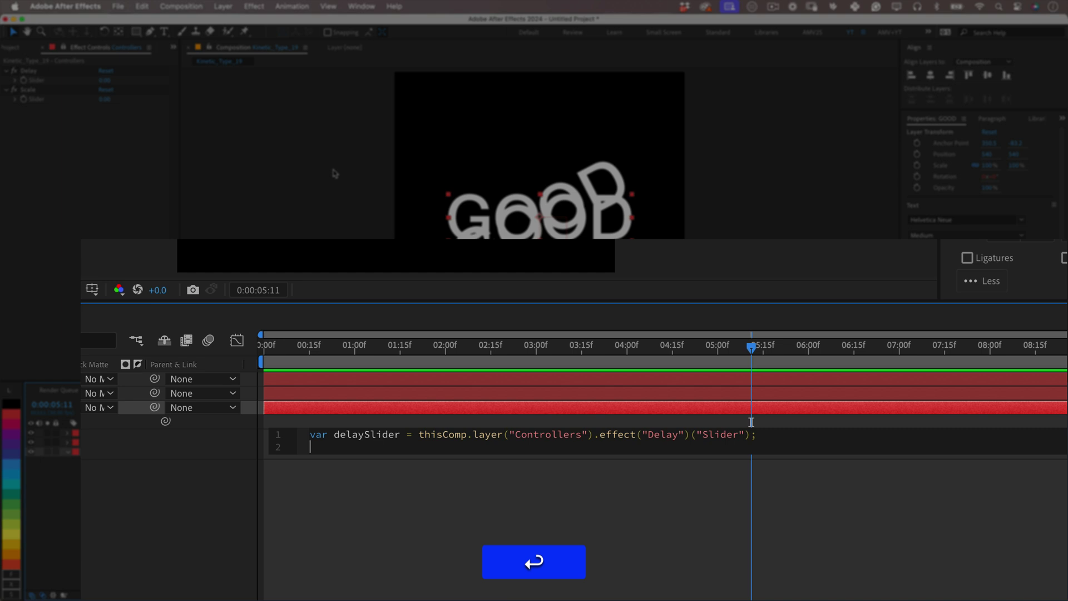
{"action": "type", "text": "var baseDe"}
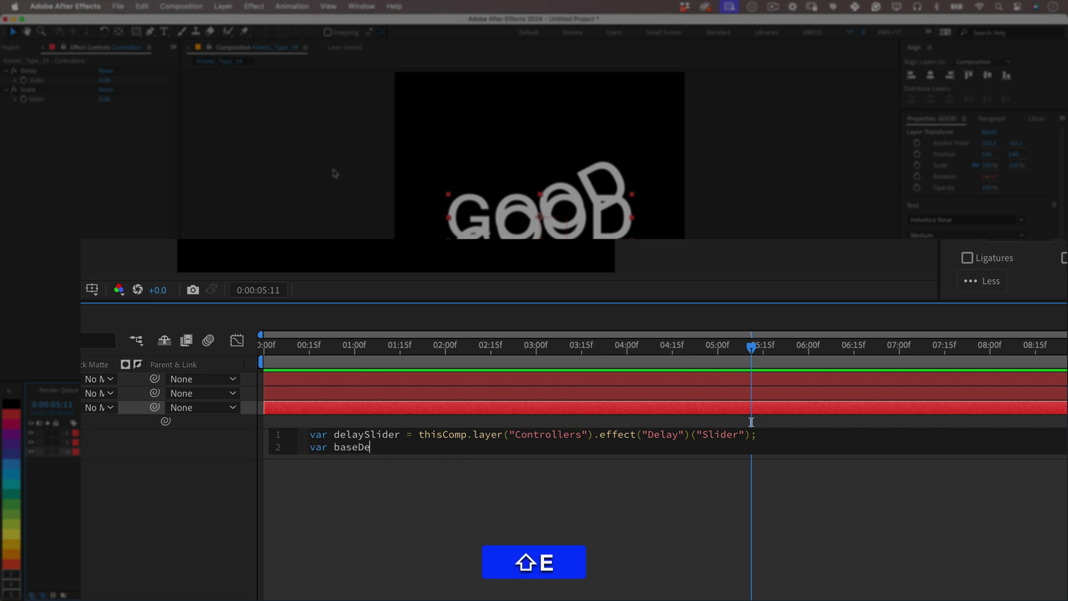
{"action": "type", "text": "layFrames = Math"}
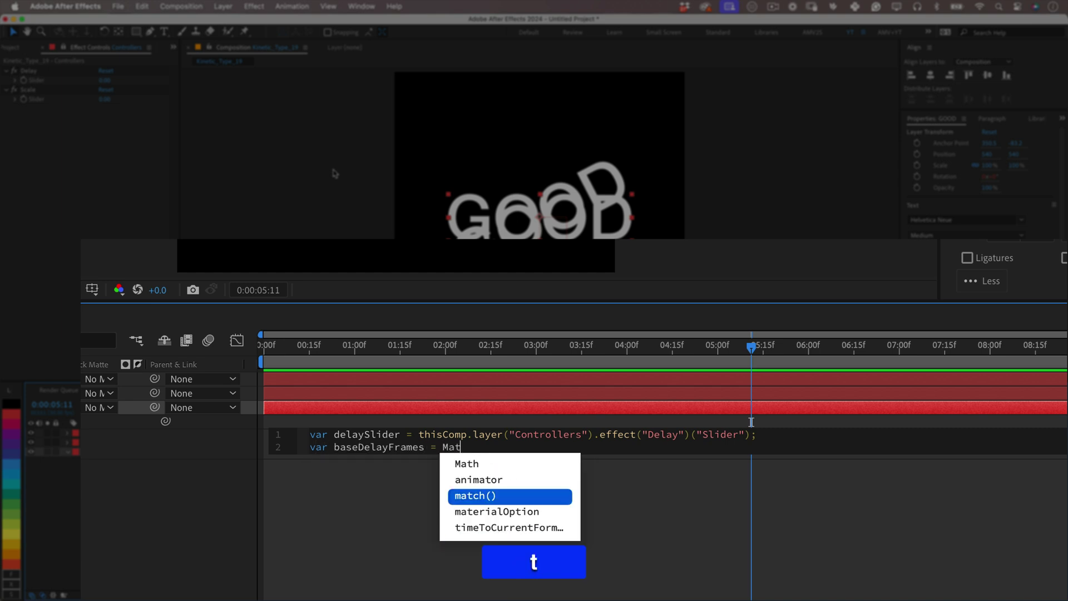
{"action": "key", "text": "Return"}
{"action": "type", "text": ".rou"}
{"action": "key", "text": "Return"}
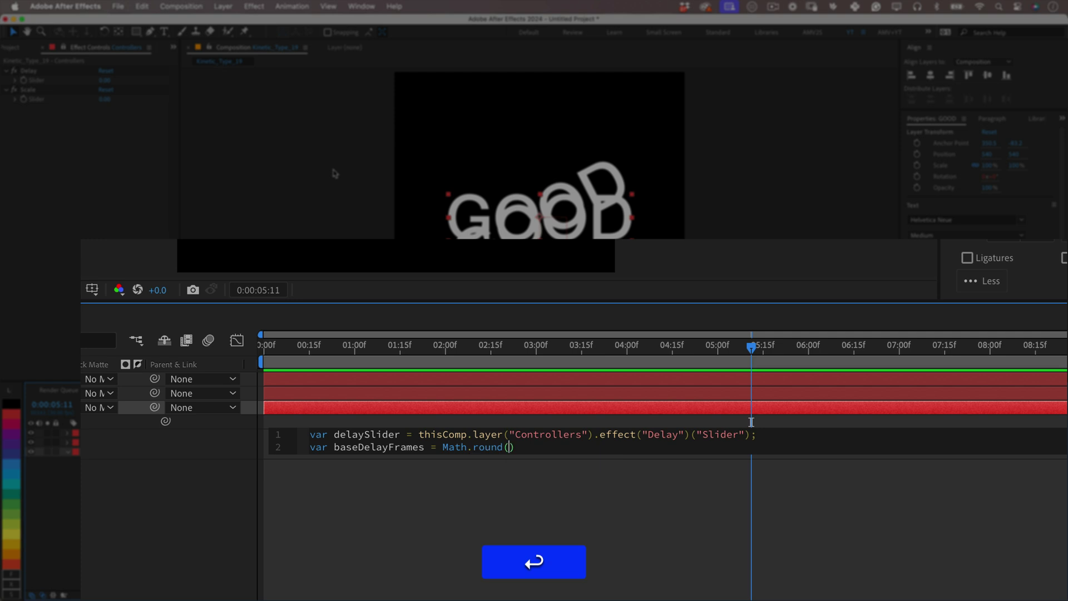
{"action": "type", "text": "dela"}
{"action": "key", "text": "Return"}
{"action": "key", "text": "Right"}
{"action": "type", "text": ";"}
- Start var sourceLayer = and link it to layer GOOD 2
{"action": "key", "text": "Return"}
{"action": "type", "text": "var"}
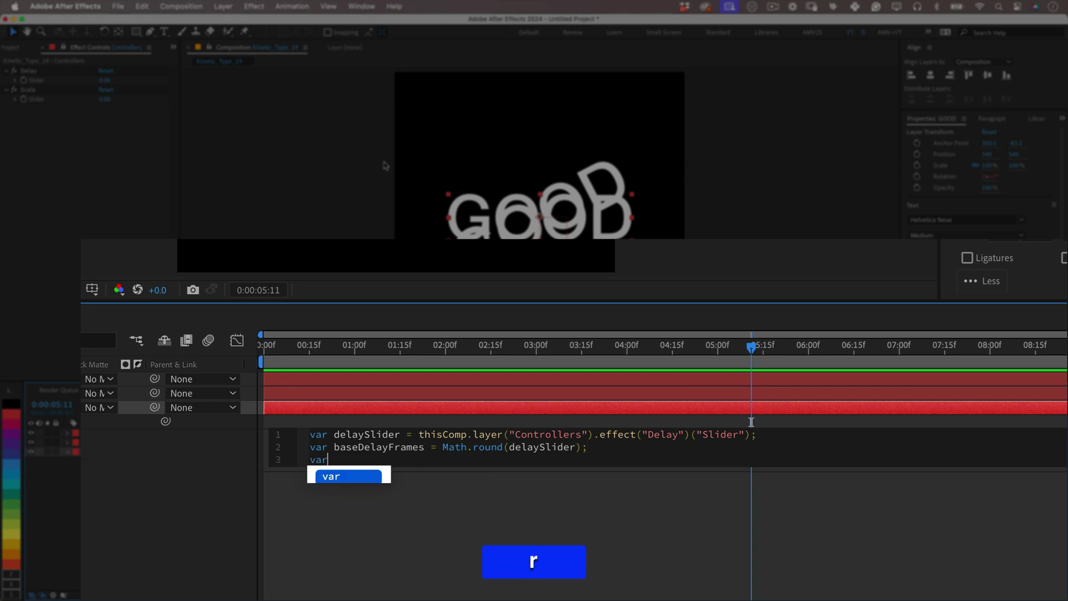
{"action": "type", "text": " sourceLayer ="}
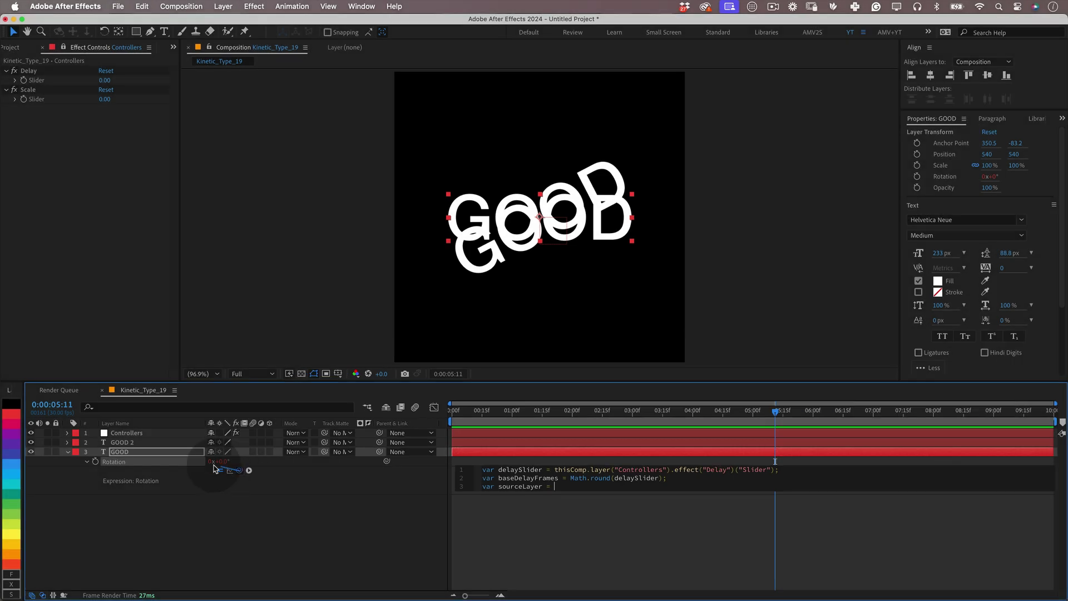
{"action": "left_click_drag", "start_coordinate": [240, 470], "coordinate": [125, 442]}
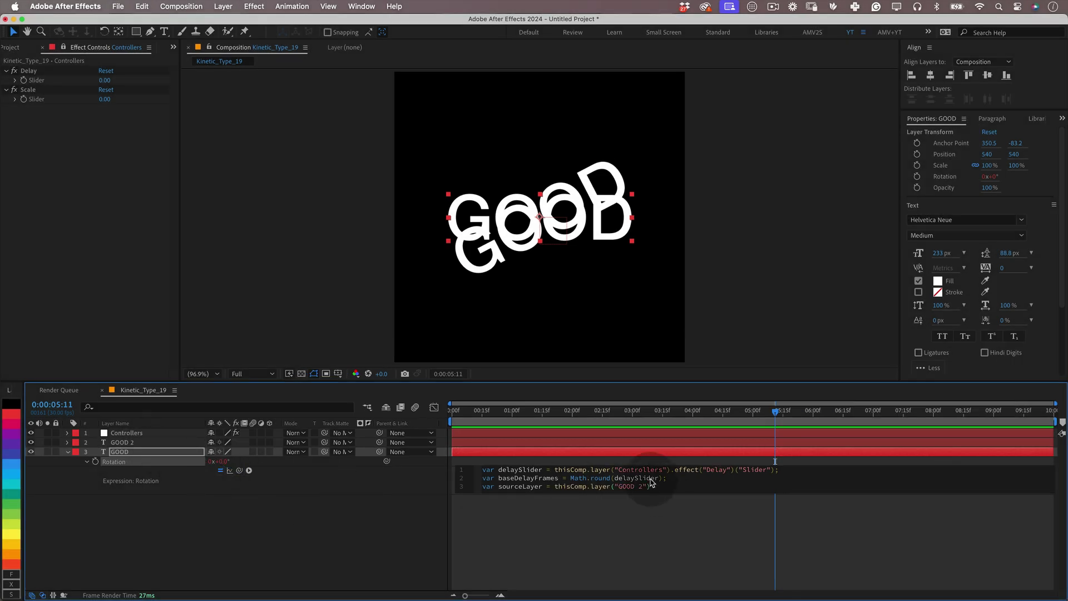
- Add var delayIncrement = (index-sourceLayer.index)*baseDelayFrames; to the expression
{"action": "type", "text": ";"}
{"action": "key", "text": "Return"}
{"action": "type", "text": "var delayIncrement ="}
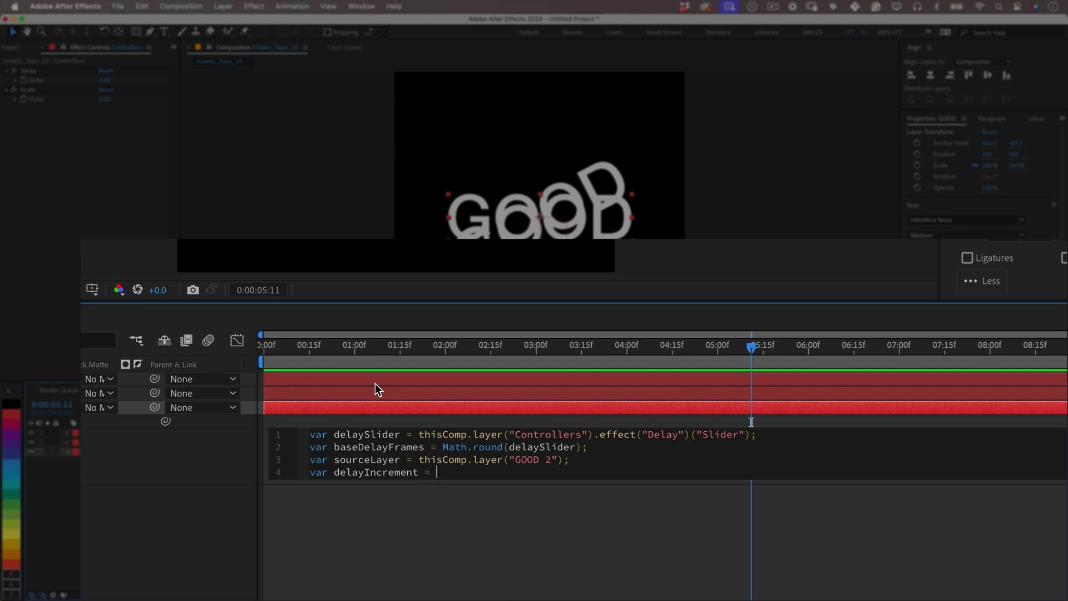
{"action": "type", "text": " (index"}
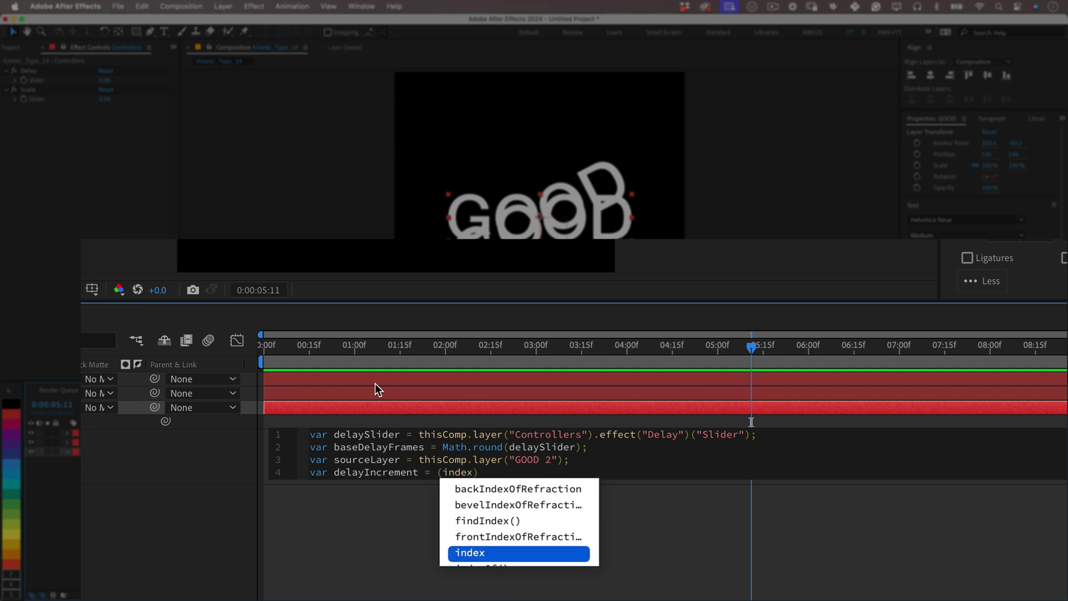
{"action": "type", "text": "-source"}
{"action": "key", "text": "Down"}
{"action": "key", "text": "Down"}
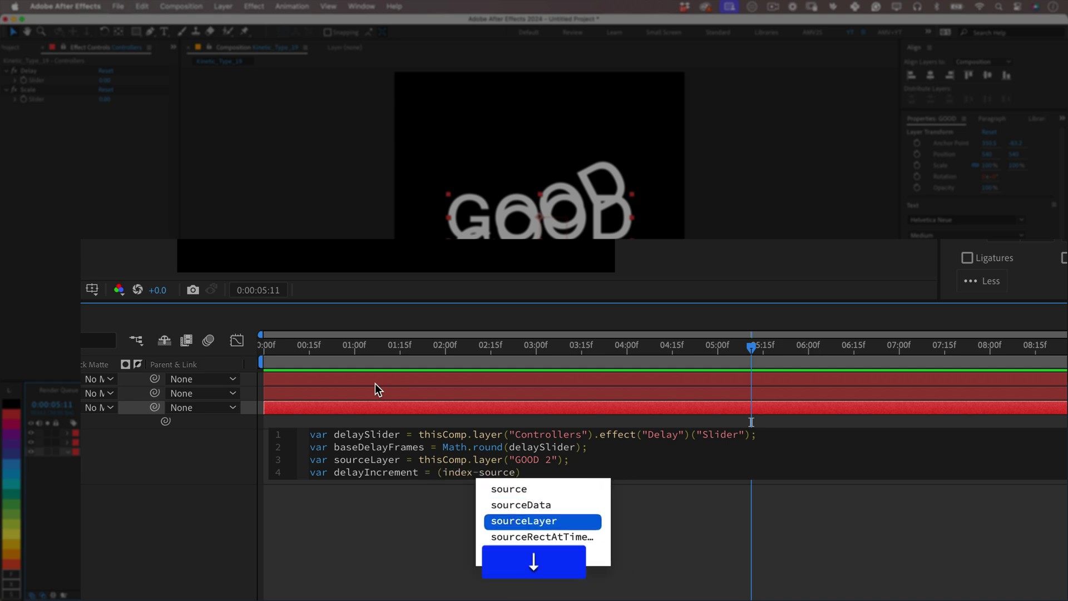
{"action": "key", "text": "Return"}
{"action": "type", "text": ".index"}
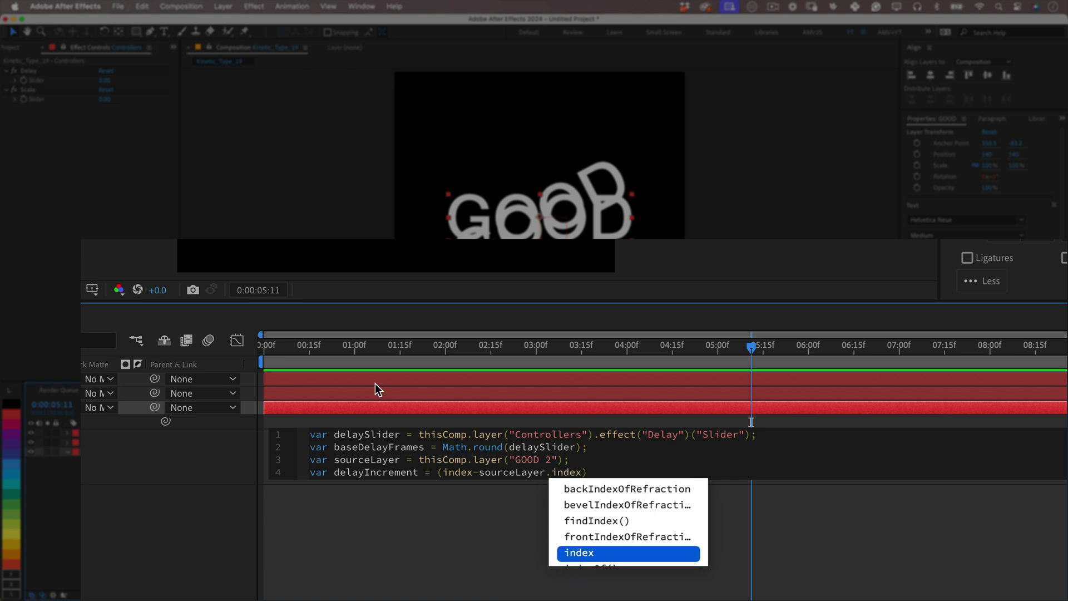
{"action": "key", "text": "Right"}
{"action": "type", "text": "*bas"}
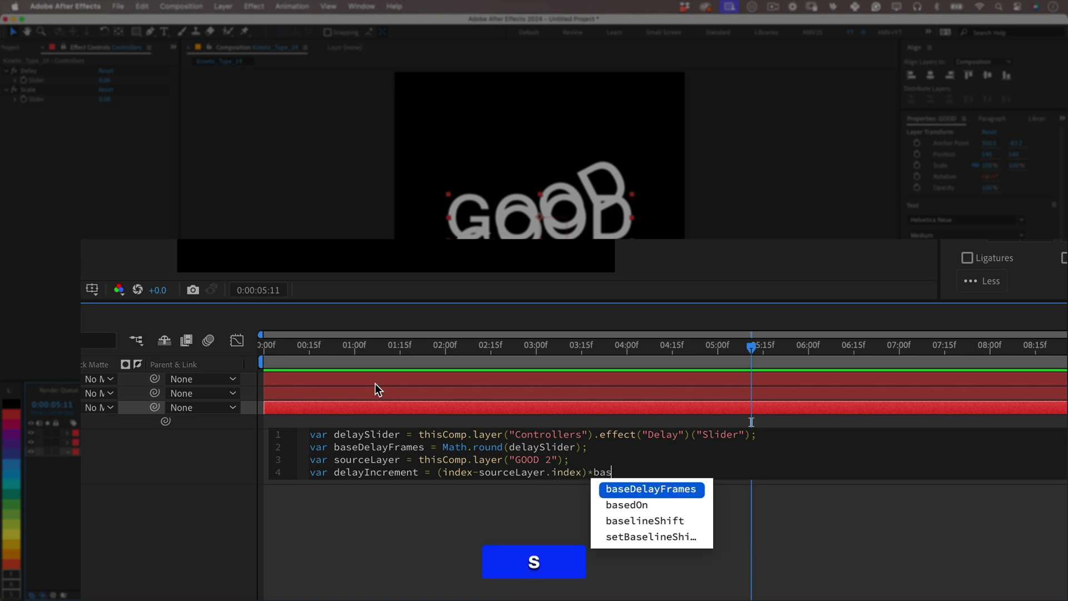
{"action": "key", "text": "Return"}
{"action": "type", "text": ";"}
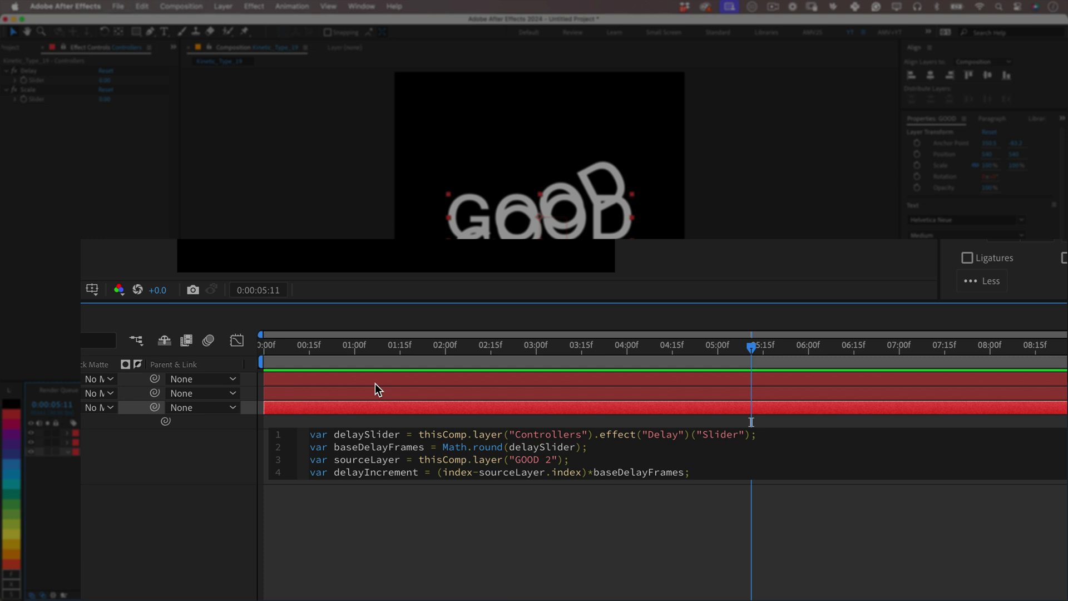
- Add var totalDelayFrames = delayIncrement; and start a new line
{"action": "key", "text": "Return"}
{"action": "type", "text": "v"}
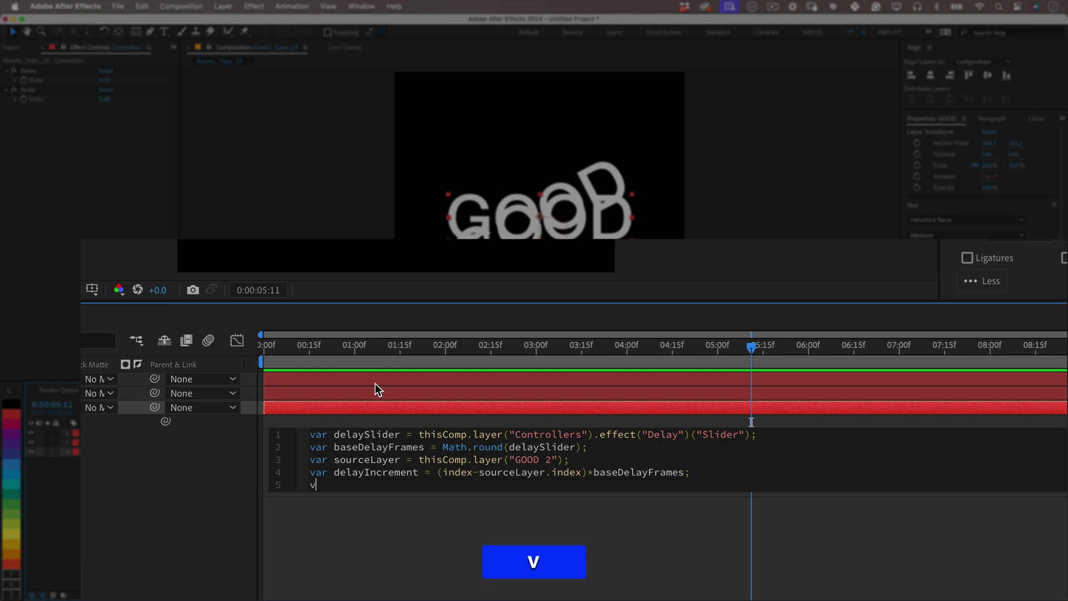
{"action": "type", "text": "ar totalDelayFrames "}
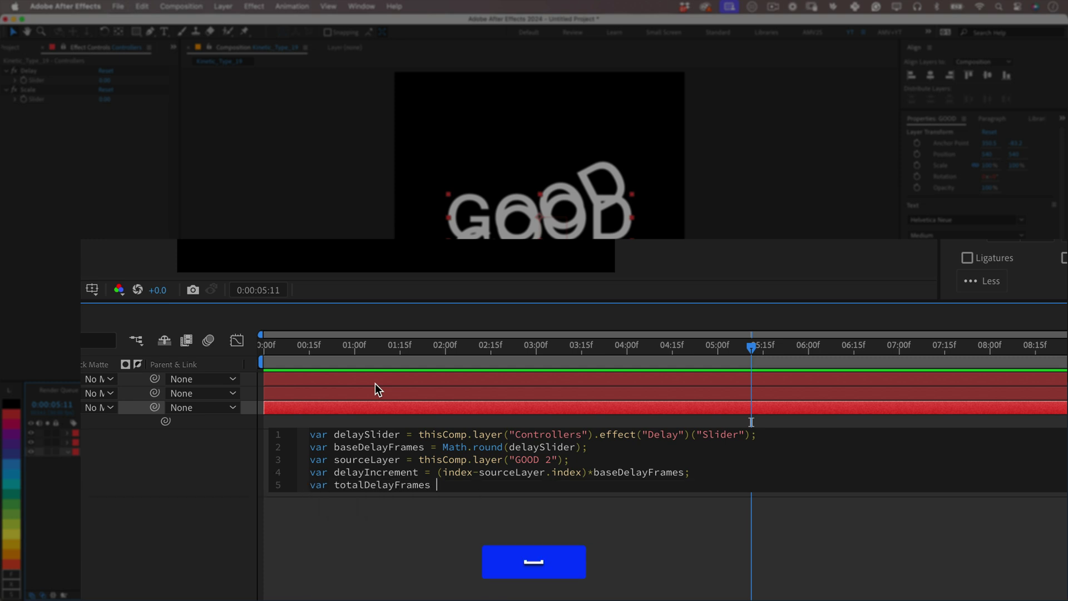
{"action": "type", "text": "= delayIncrement;"}
{"action": "key", "text": "Return"}
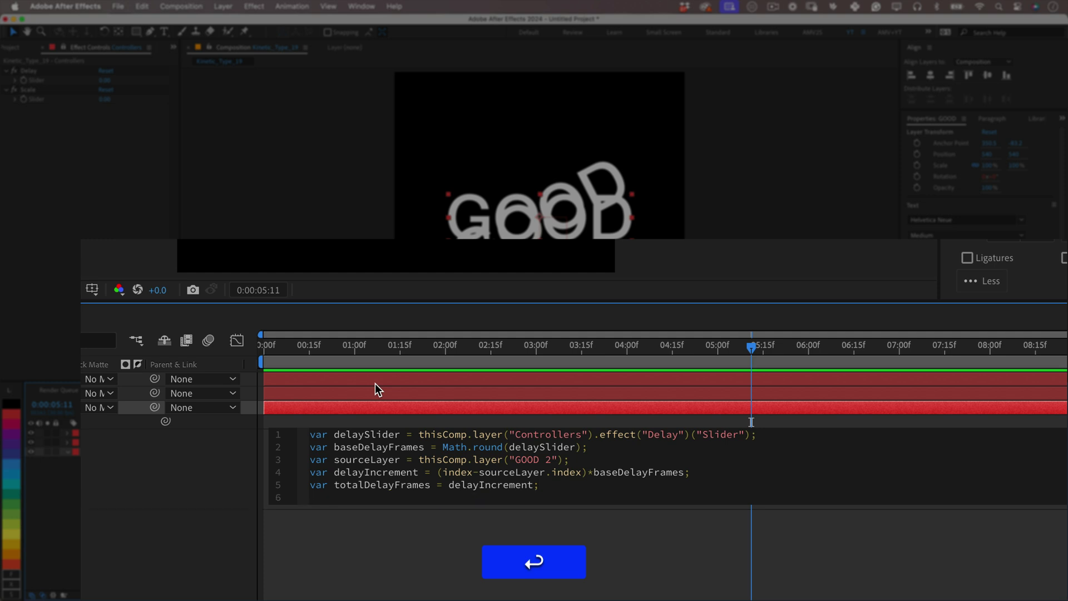
- Add line var currentFrame = timeToFrames(time); to GOOD's rotation expression
{"action": "type", "text": "var"}
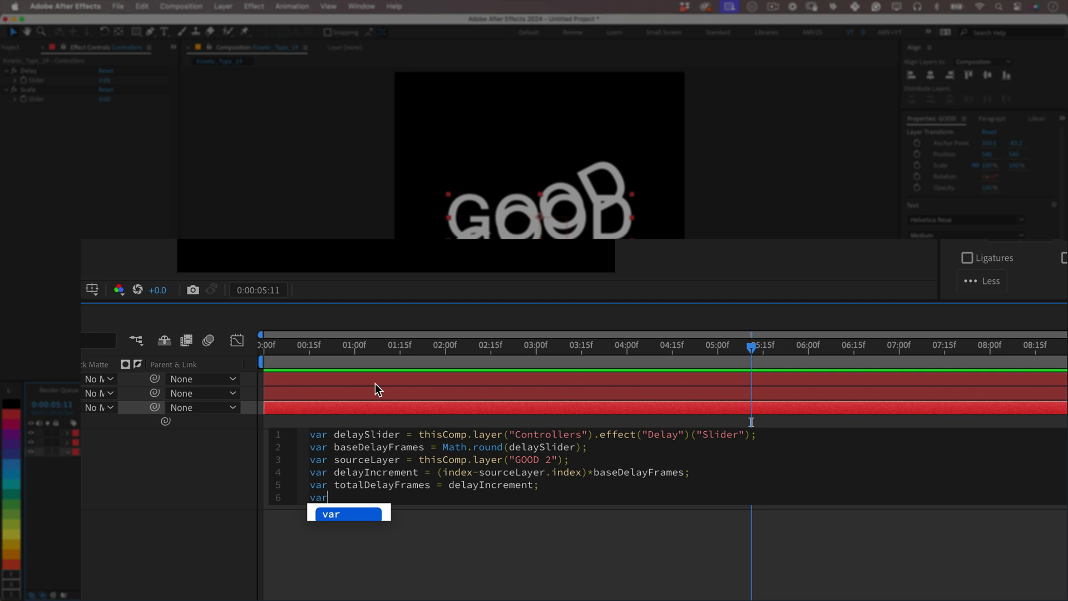
{"action": "type", "text": " currentFrame = "}
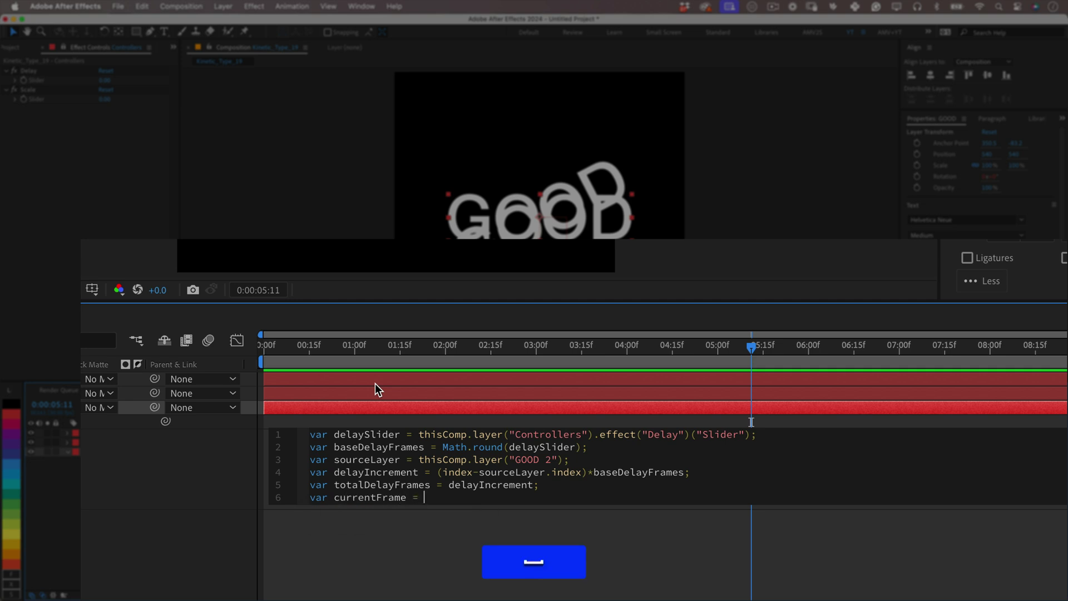
{"action": "type", "text": "timeTo"}
{"action": "key", "text": "Down"}
{"action": "key", "text": "Down"}
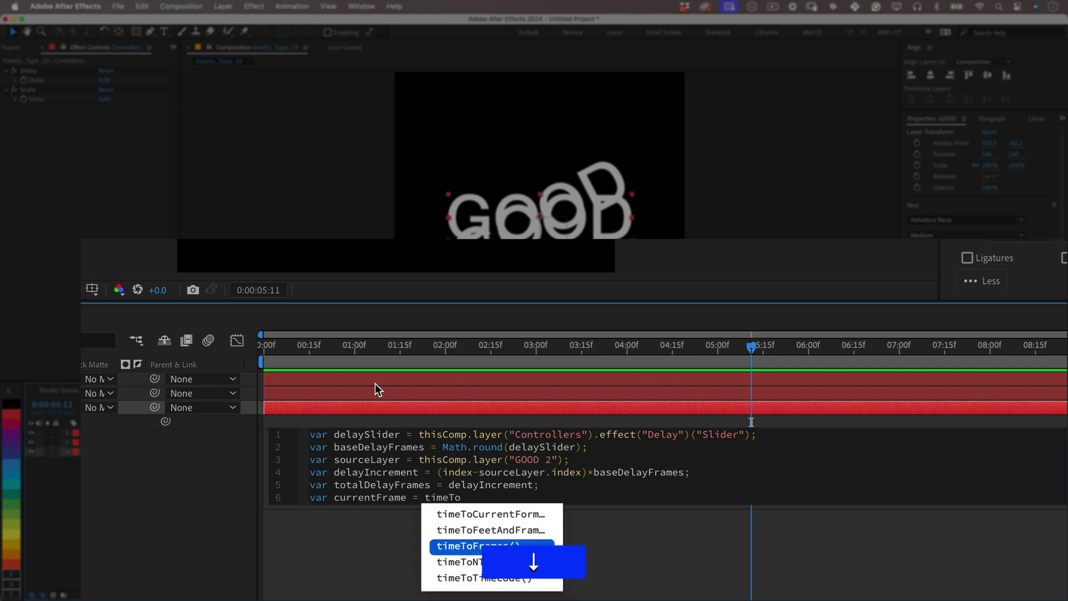
{"action": "key", "text": "Return"}
{"action": "type", "text": "time);"}
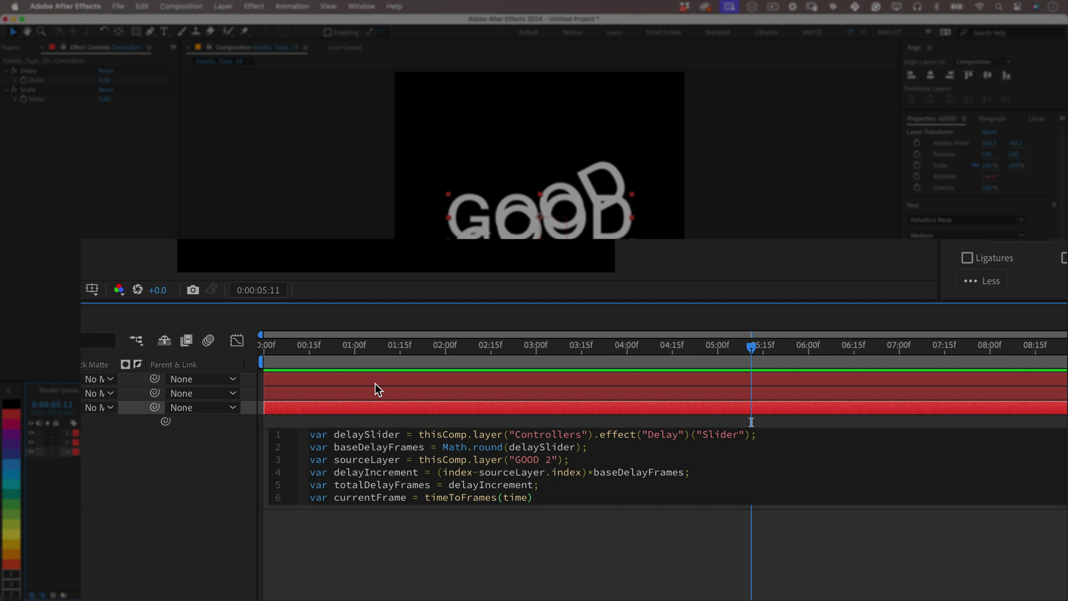
{"action": "key", "text": "Return"}
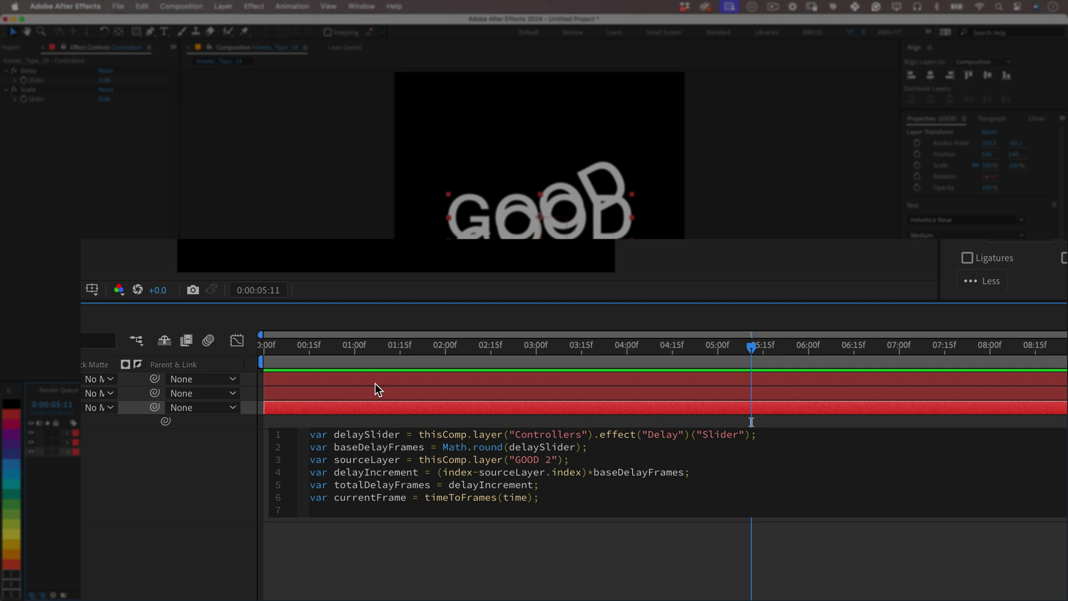
- Add line var sourceFrame = currentFrame-totalDelayFrames; using autocomplete
{"action": "type", "text": "var sourceFrame = current"}
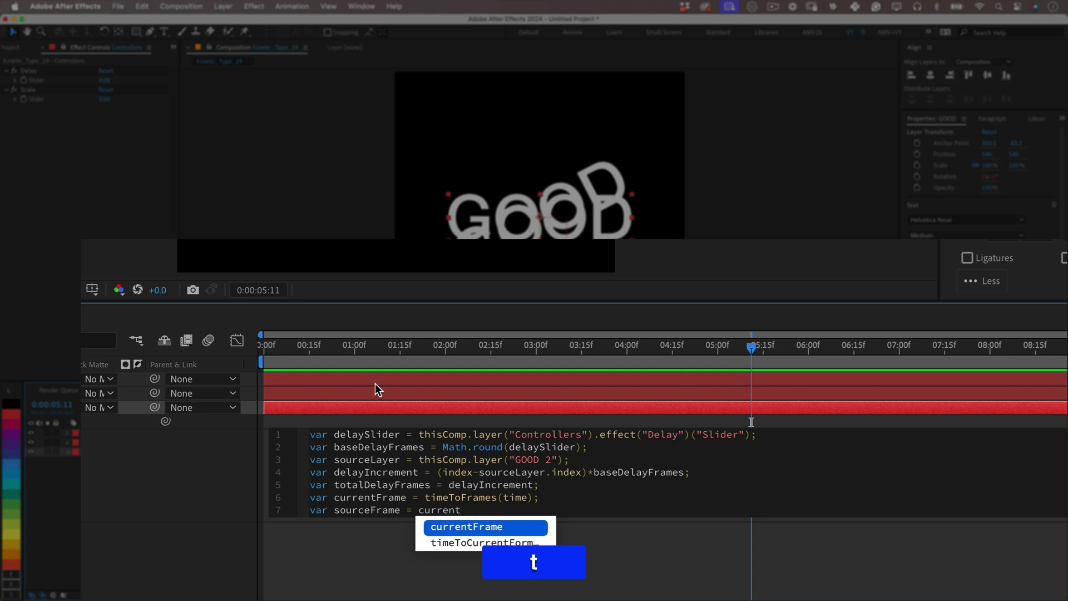
{"action": "key", "text": "Return"}
{"action": "type", "text": "-tota"}
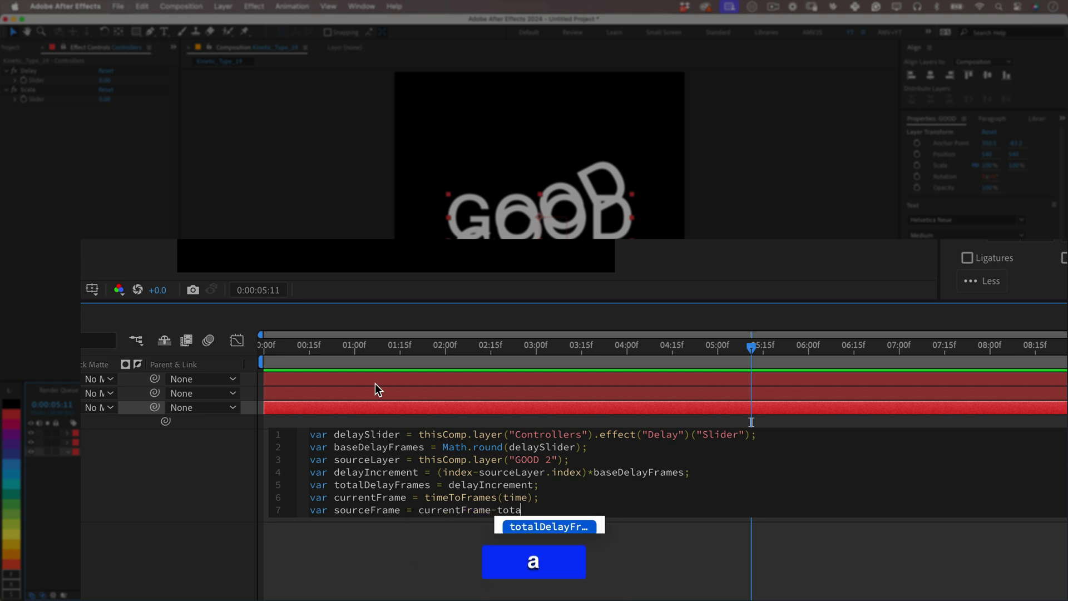
{"action": "key", "text": "Return"}
{"action": "type", "text": ";"}
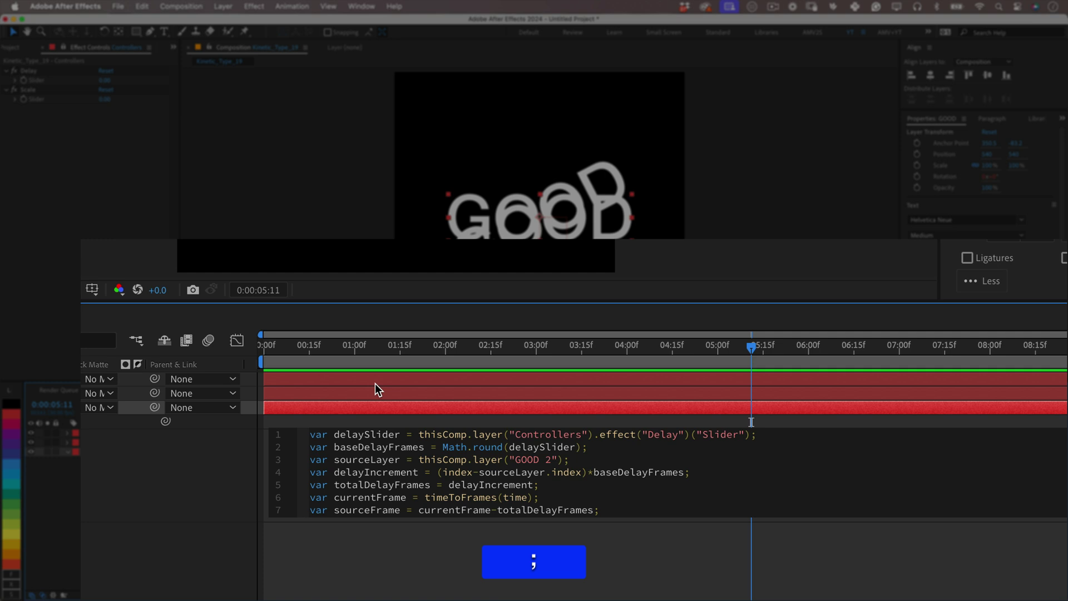
{"action": "key", "text": "Return"}
- Add line var sourceTime = framesToTime(sourceFrame); and start a blank line after it
{"action": "type", "text": "var source"}
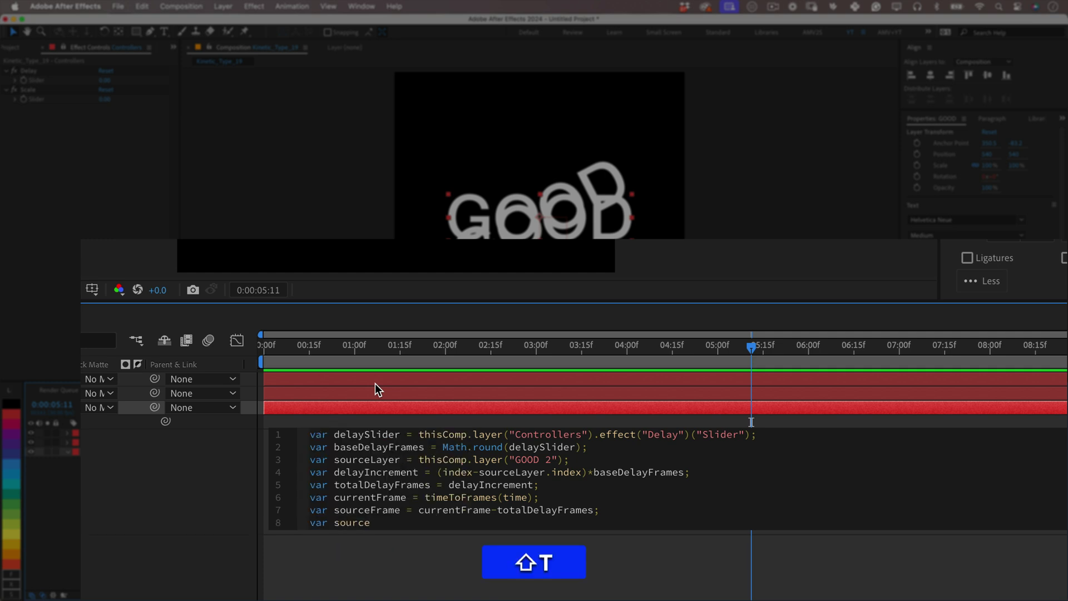
{"action": "type", "text": "Time = frames"}
{"action": "key", "text": "Return"}
{"action": "type", "text": "source"}
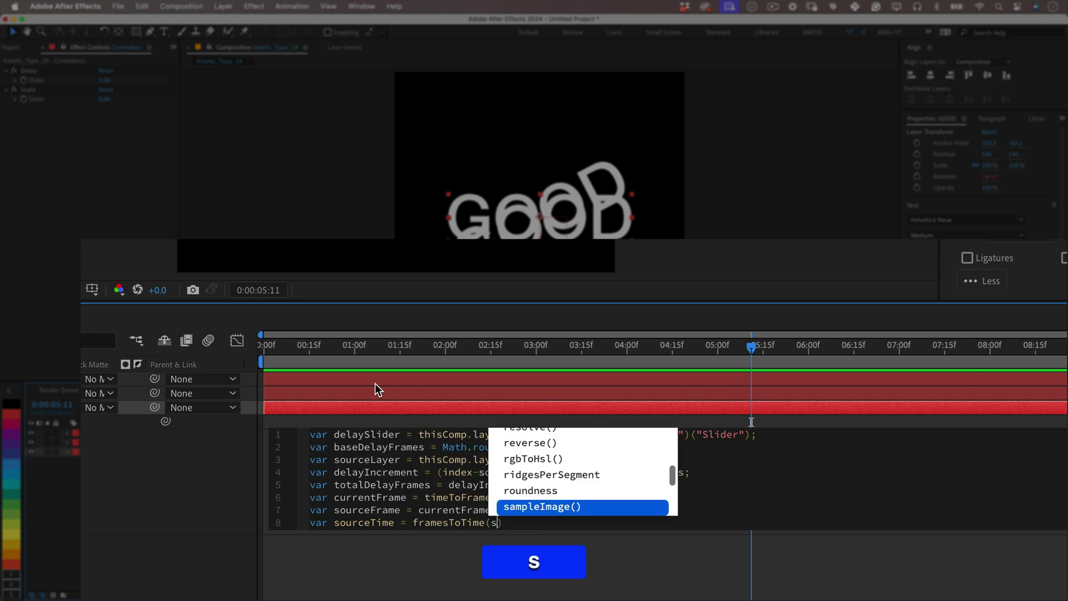
{"action": "key", "text": "Down"}
{"action": "key", "text": "Down"}
{"action": "key", "text": "Return"}
{"action": "type", "text": ");"}
{"action": "key", "text": "Return"}
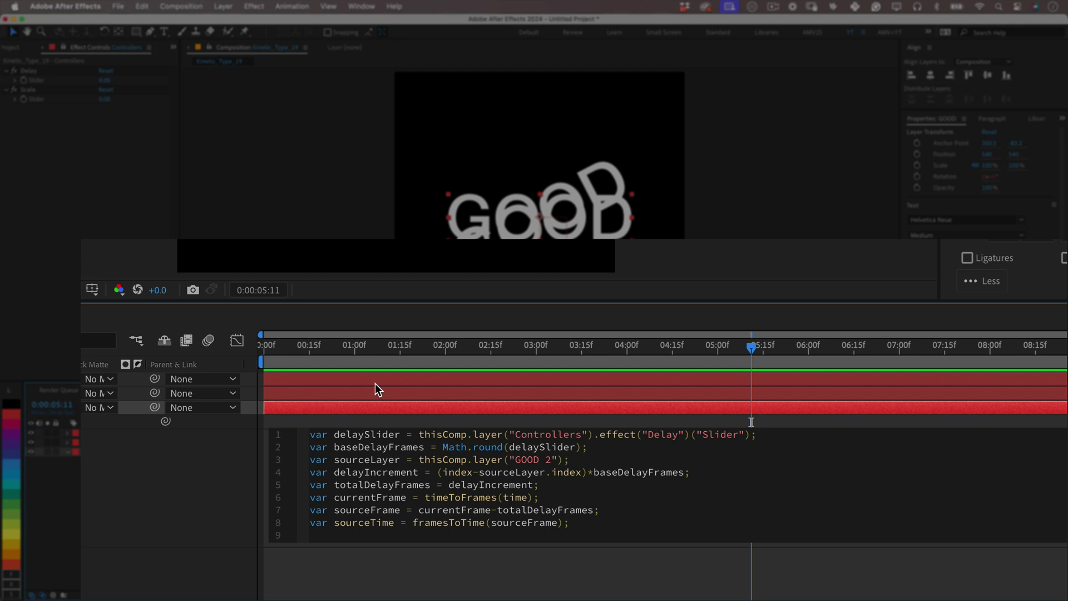
- Append if (sourceTime < 0){value;} else {sourceLayer.rotation.valueAtTime(sourceTime)} to the expression
{"action": "key", "text": "Return"}
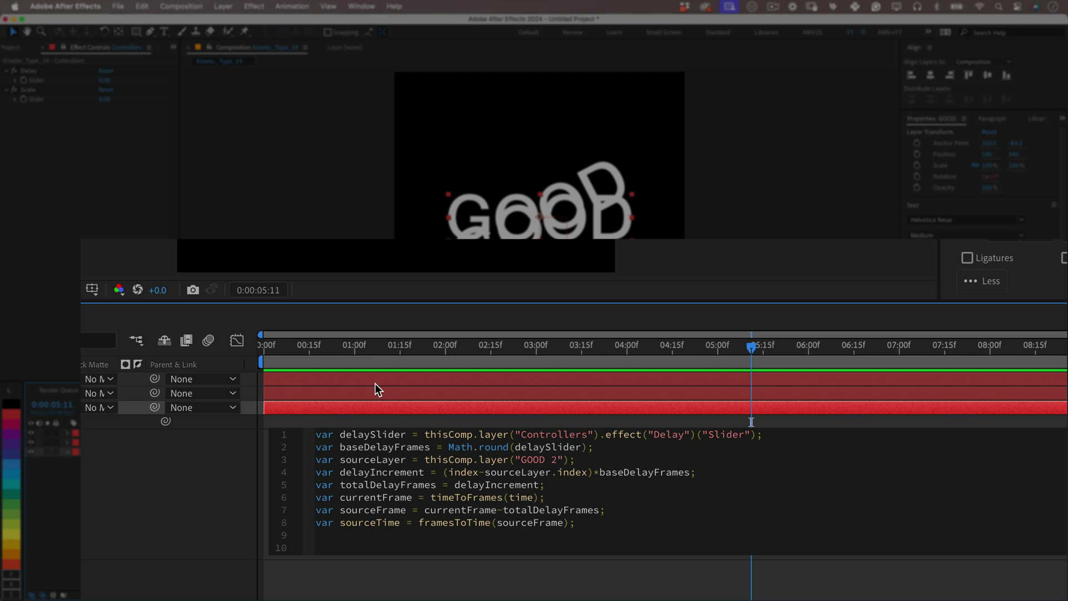
{"action": "type", "text": "if ("}
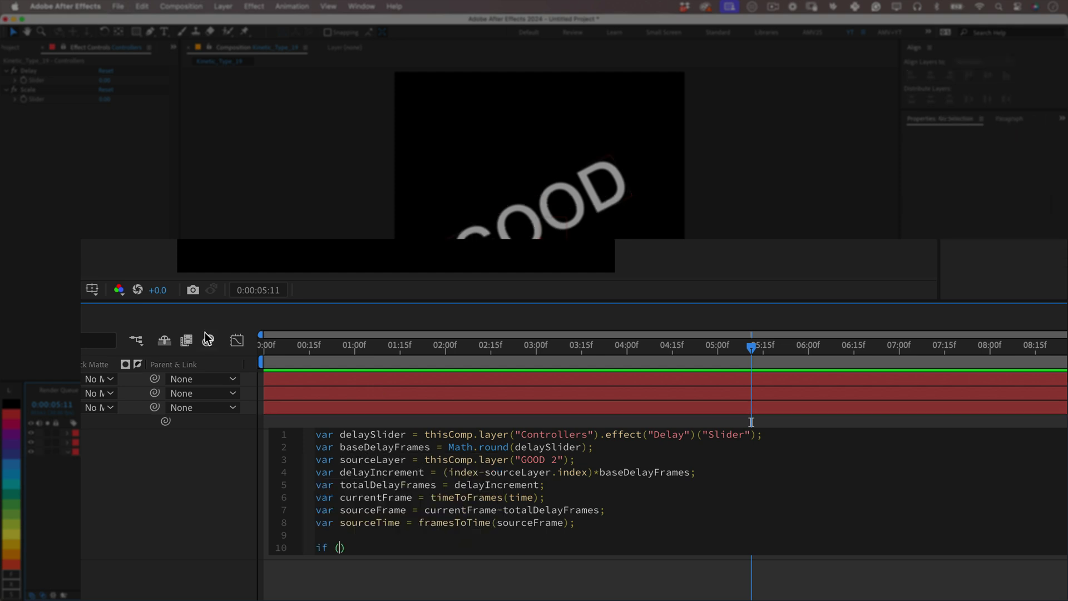
{"action": "type", "text": "sourceTime"}
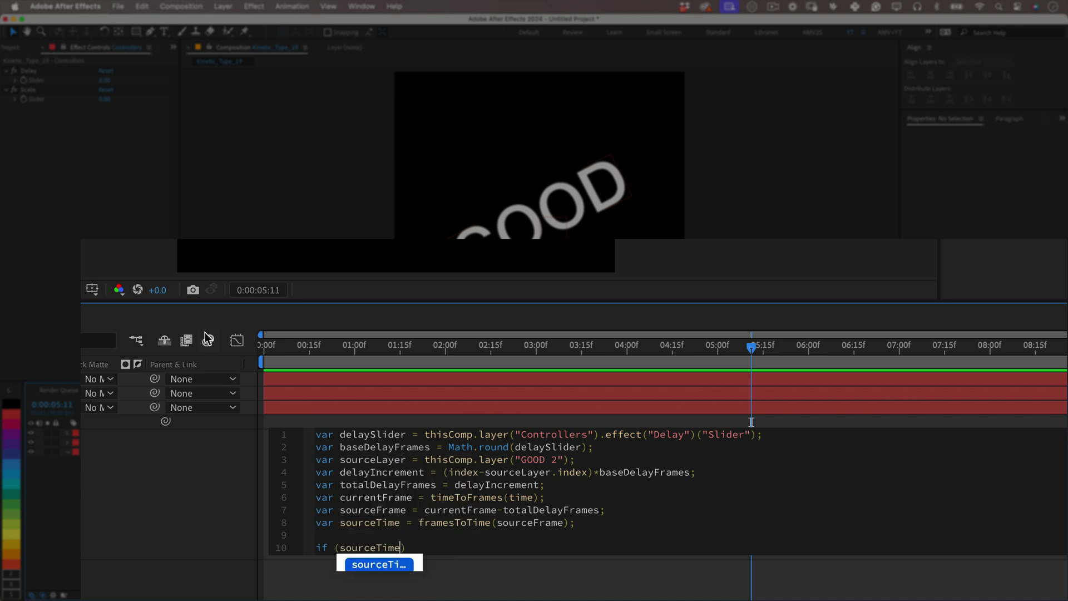
{"action": "type", "text": " < 0"}
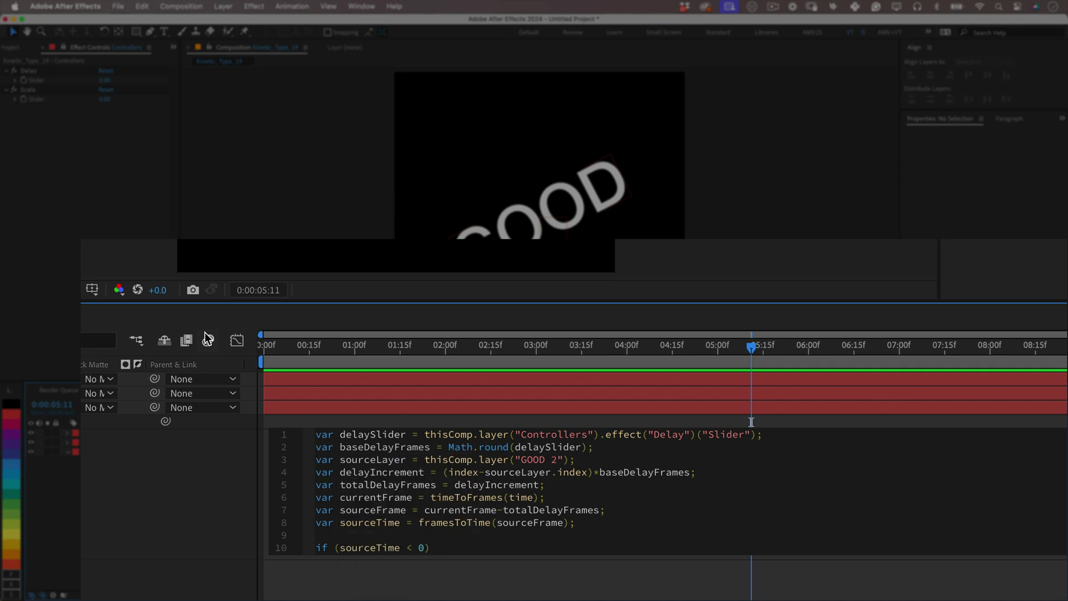
{"action": "type", "text": "){value;}"}
{"action": "key", "text": "Return"}
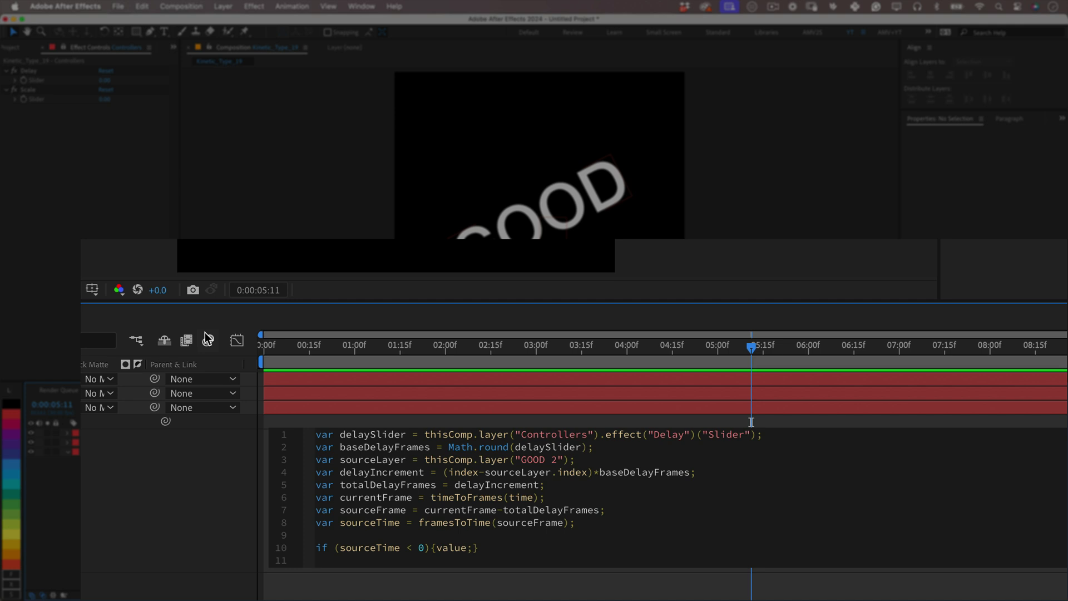
{"action": "type", "text": "d"}
{"action": "key", "text": "BackSpace"}
{"action": "type", "text": "else {sourceLayer.rotation.valueA"}
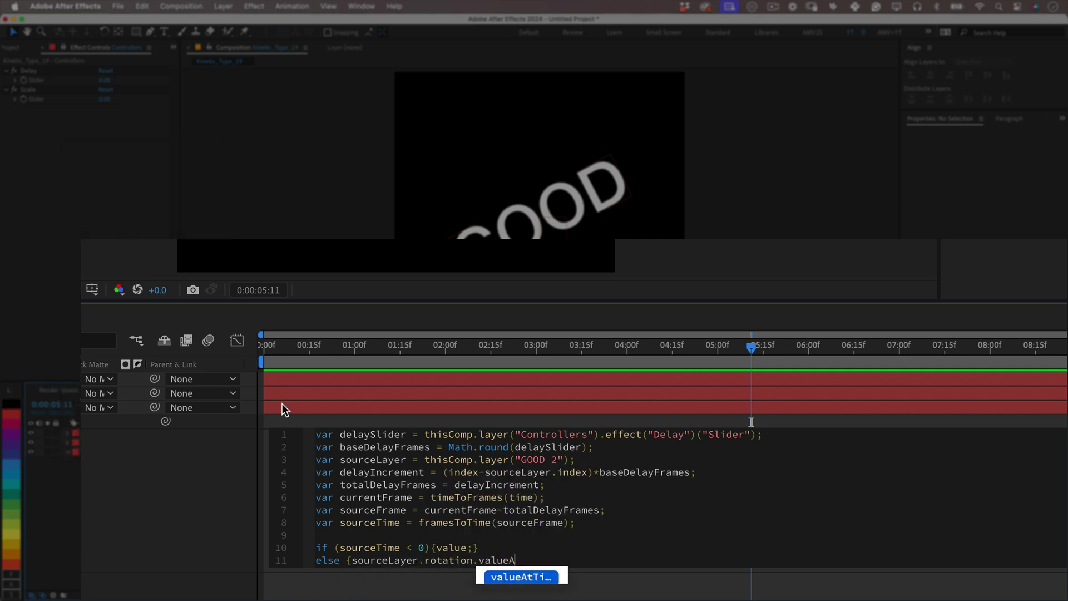
{"action": "type", "text": "tTime("}
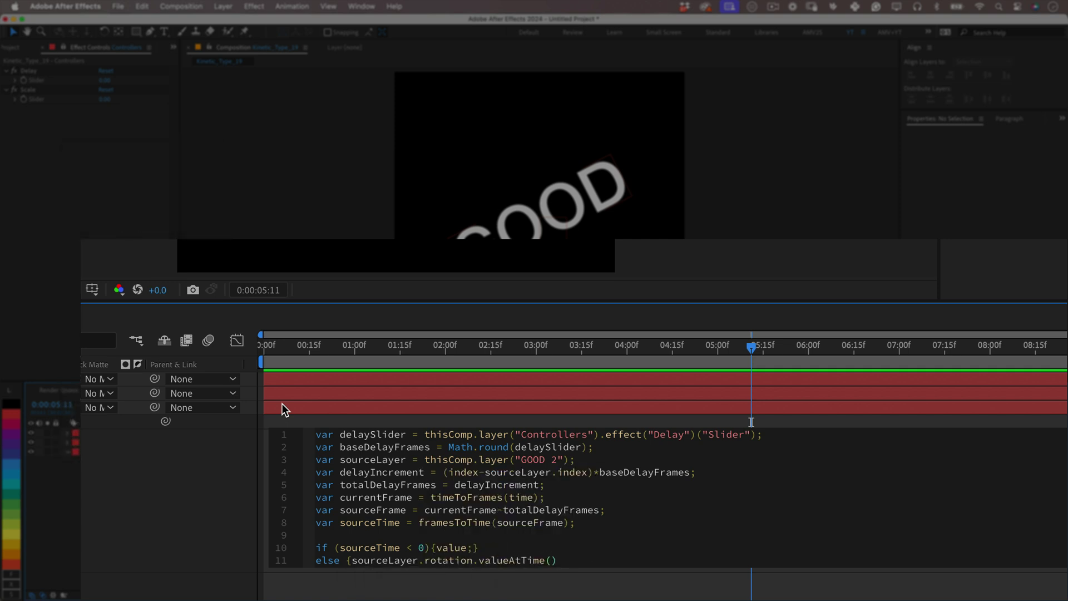
{"action": "type", "text": "sourceTime)"}
- Commit the rotation expression, scrub the timeline to preview GOOD's lag, and select GOOD
{"action": "left_click", "coordinate": [163, 508]}
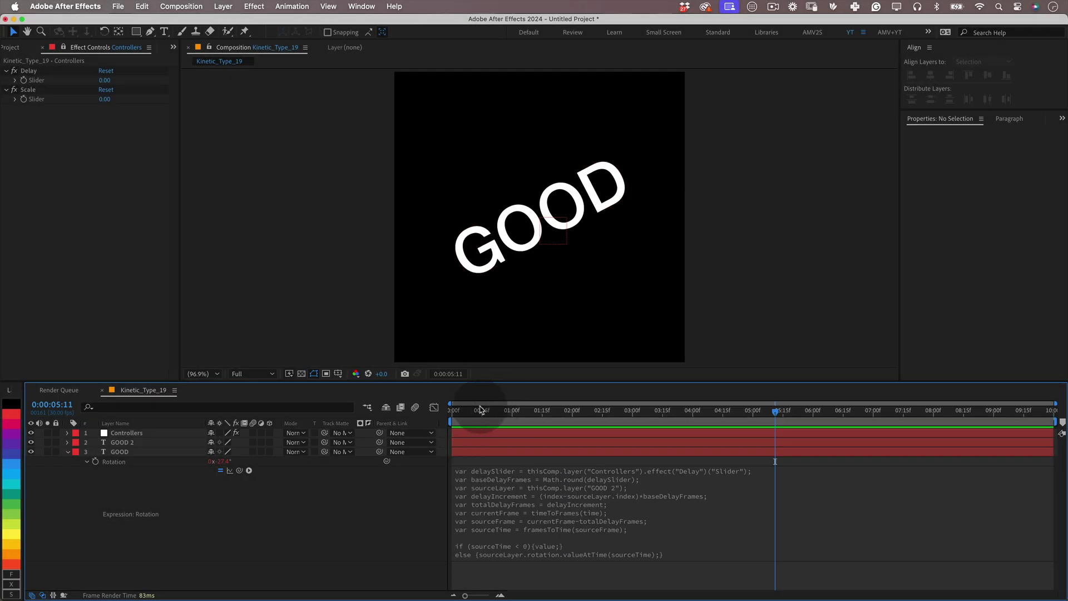
{"action": "left_click_drag", "start_coordinate": [465, 412], "coordinate": [704, 448]}
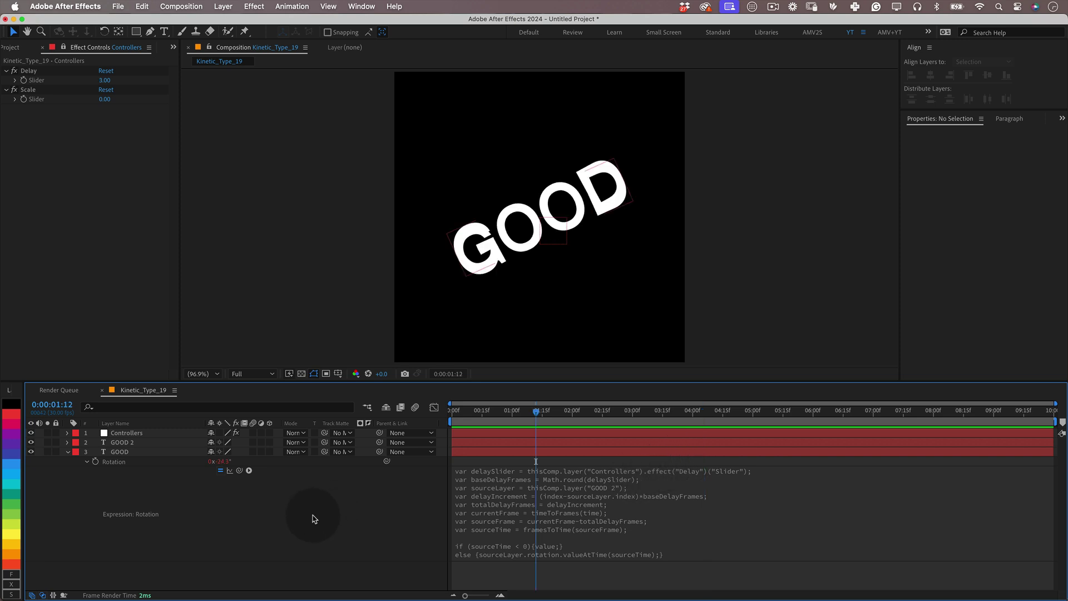
{"action": "left_click", "coordinate": [131, 452]}
- Add a Scale expression on GOOD with var scaleSlider = pick-whipped to the Controllers Scale slider
{"action": "key", "text": "s"}
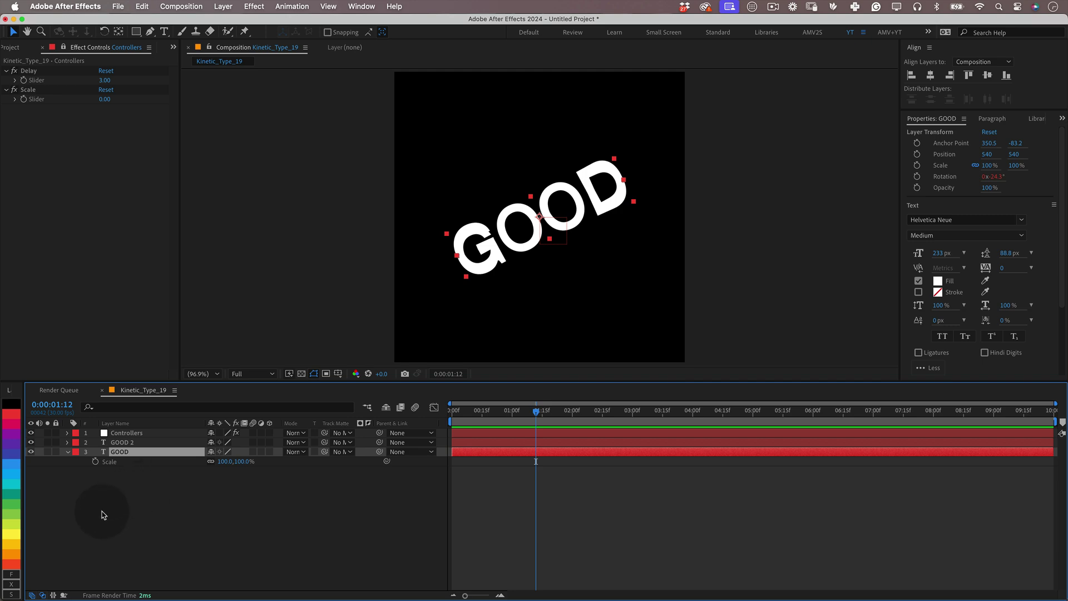
{"action": "left_click", "coordinate": [95, 462], "text": "alt"}
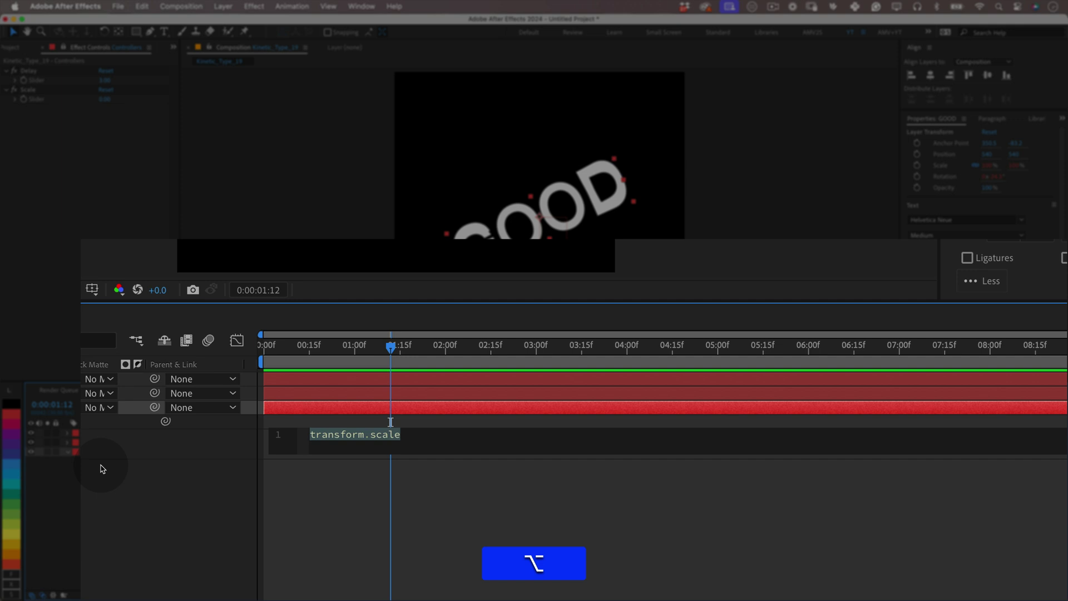
{"action": "type", "text": "var scaleSlider ="}
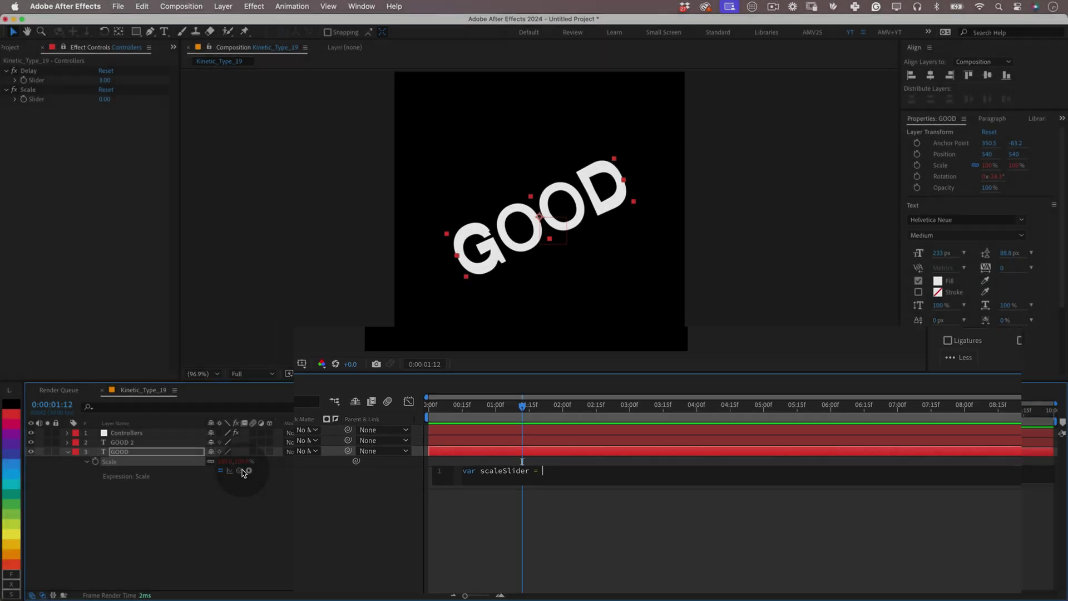
{"action": "left_click_drag", "start_coordinate": [240, 470], "coordinate": [48, 100]}
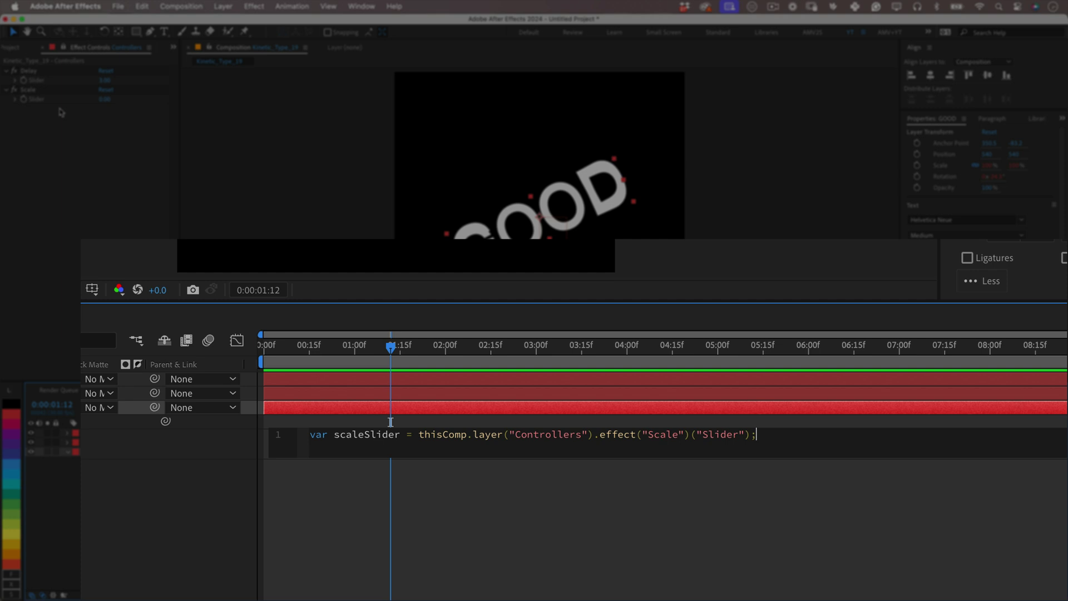
- Add line var baseScale = thisComp.layer("GOOD 2").transform.scale; via pick-whip
{"action": "key", "text": "Return"}
{"action": "type", "text": "var baseScale ="}
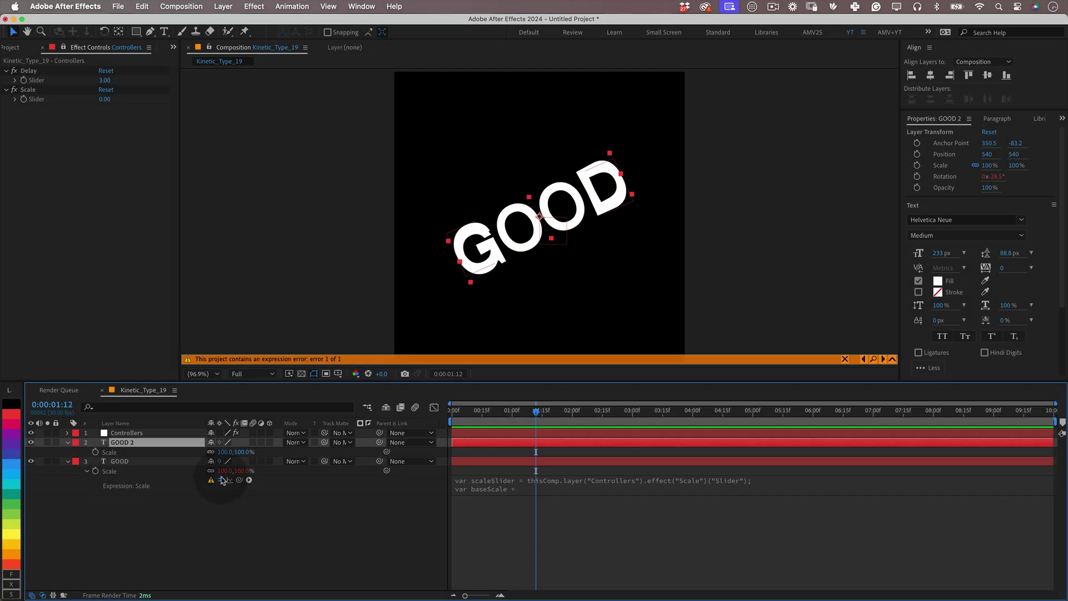
{"action": "left_click_drag", "start_coordinate": [239, 479], "coordinate": [109, 452]}
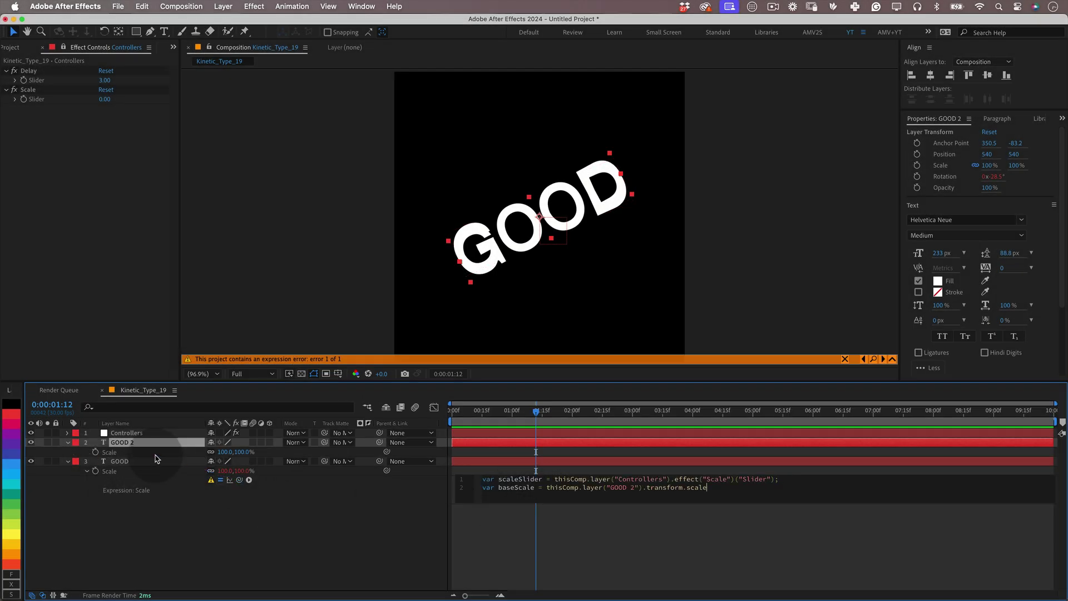
{"action": "type", "text": ";"}
{"action": "key", "text": "Return"}
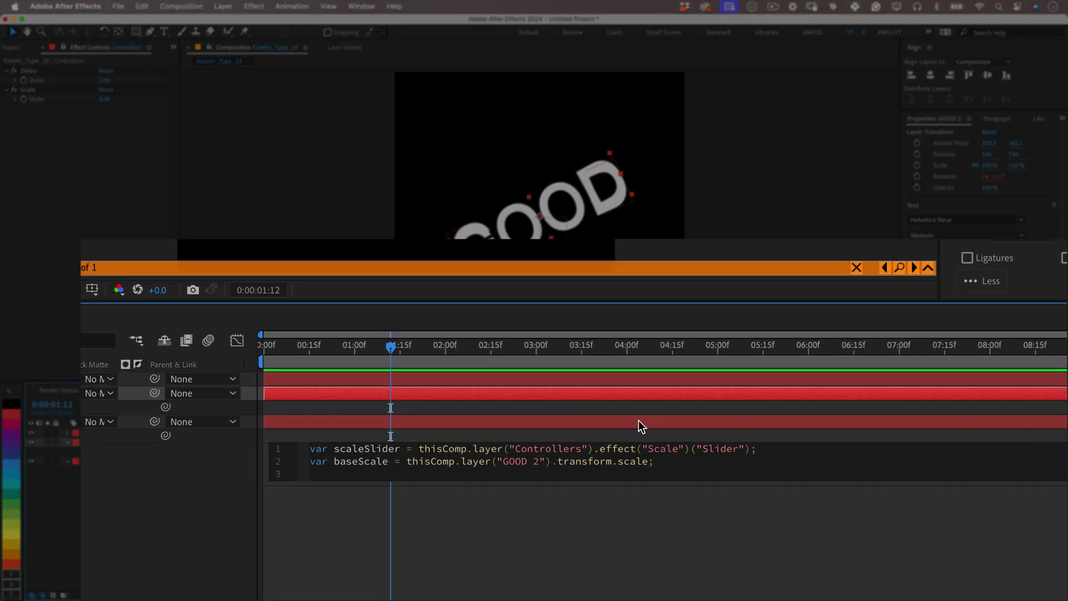
- Add line var scaleIncrement = (index-thisComp.layer("Controllers").index)*scaleSlider;
{"action": "type", "text": "var scaleIncrement = "}
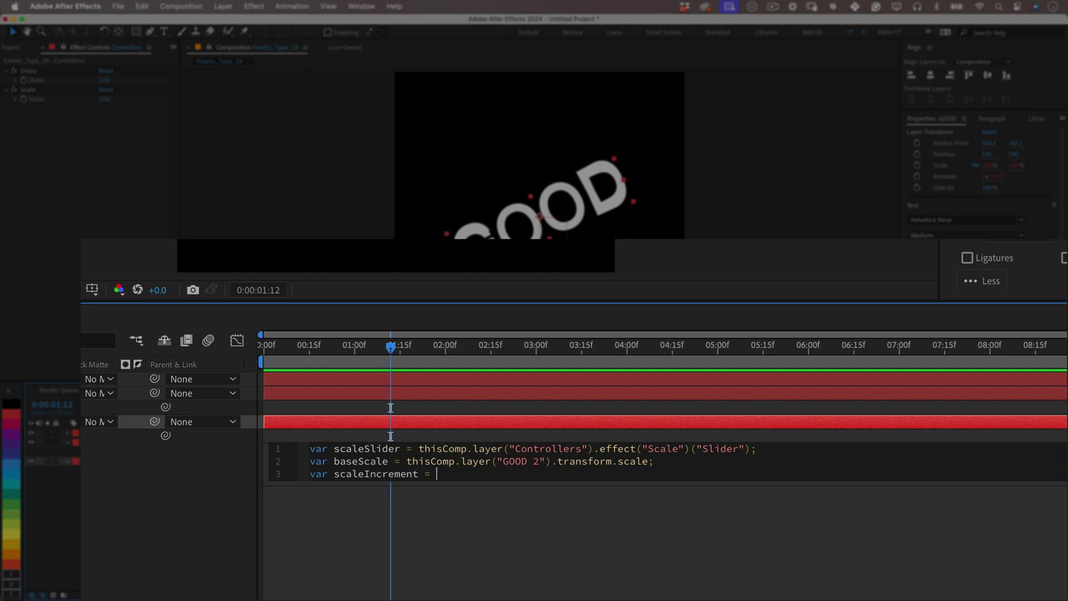
{"action": "type", "text": "(i"}
{"action": "key", "text": "Return"}
{"action": "type", "text": "-"}
{"action": "type", "text": "thisComp.layer(\"Controllers\")"}
{"action": "type", "text": "."}
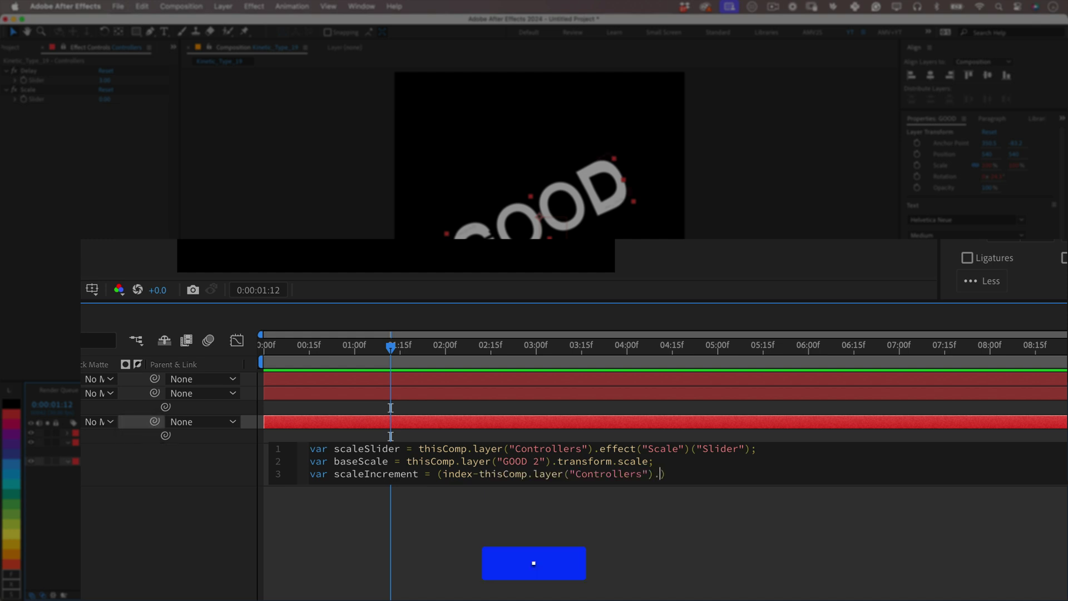
{"action": "type", "text": "index"}
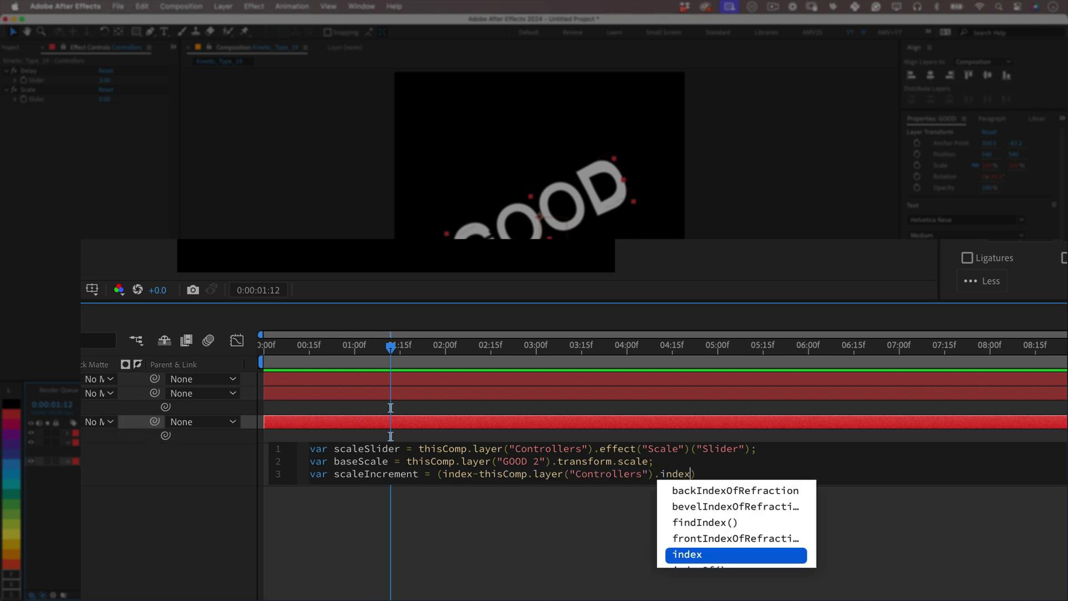
{"action": "key", "text": "Right"}
{"action": "type", "text": "*scale"}
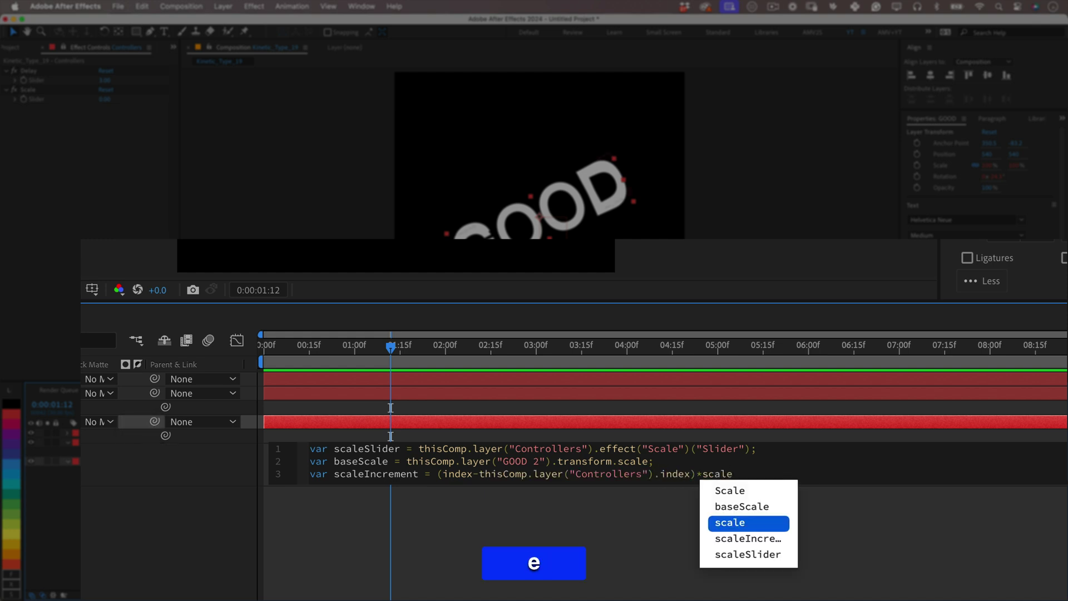
{"action": "type", "text": "Slider;"}
{"action": "key", "text": "Return"}
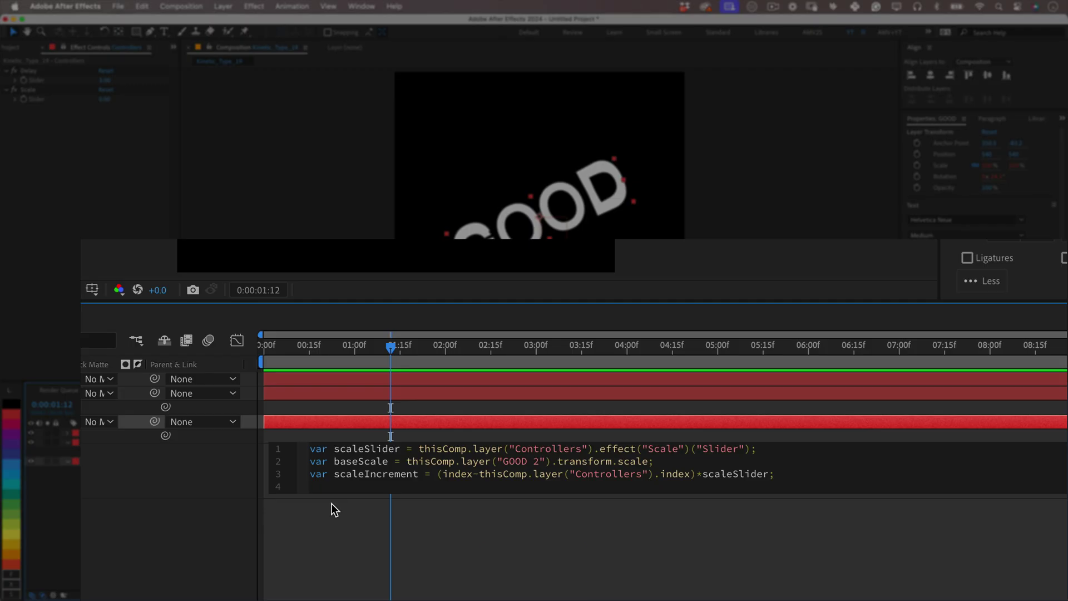
- Begin the return array with [baseScale[0]+scaleIncrement
{"action": "type", "text": "[base"}
{"action": "key", "text": "Return"}
{"action": "type", "text": "[0"}
{"action": "key", "text": "Right"}
{"action": "type", "text": "+scale"}
{"action": "key", "text": "Down"}
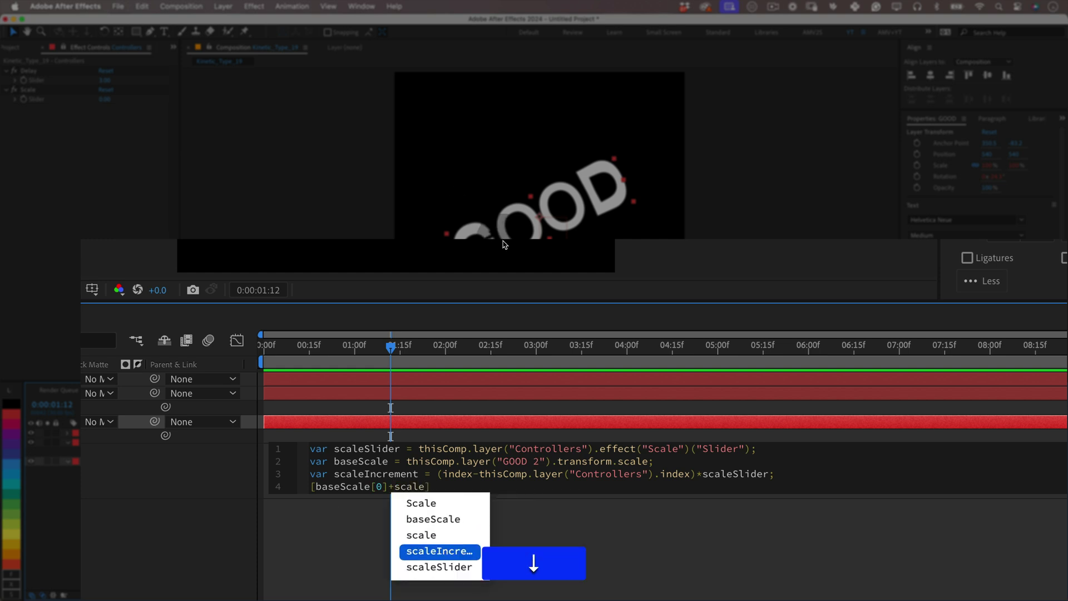
{"action": "key", "text": "Return"}
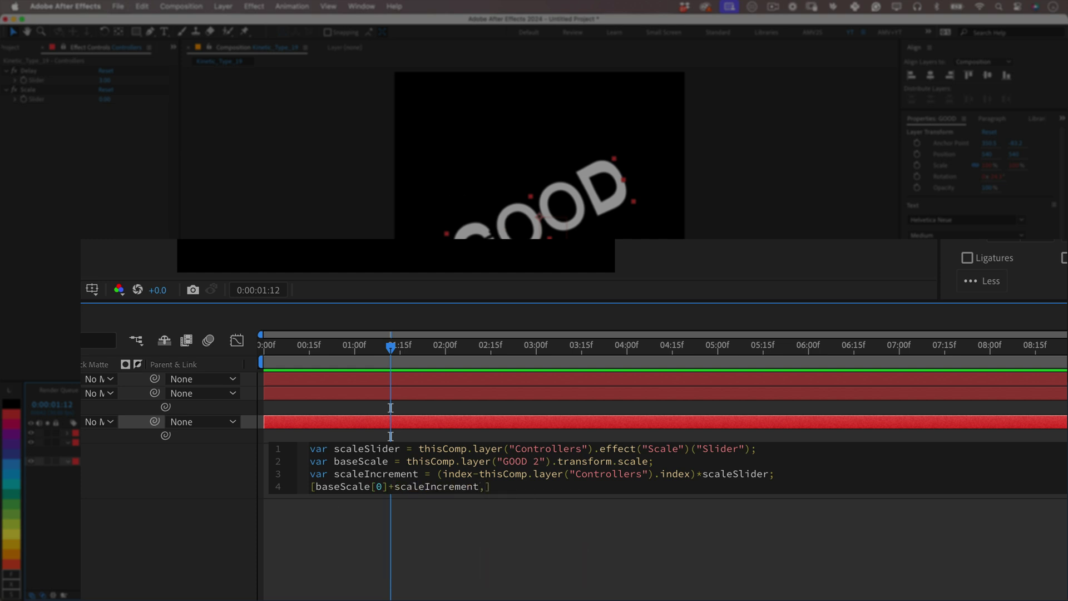
- Complete the array with ,baseScale[1]+scaleIncrement] and commit the Scale expression
{"action": "type", "text": ",base"}
{"action": "key", "text": "Return"}
{"action": "type", "text": "[1]+sca"}
{"action": "key", "text": "Down"}
{"action": "key", "text": "Return"}
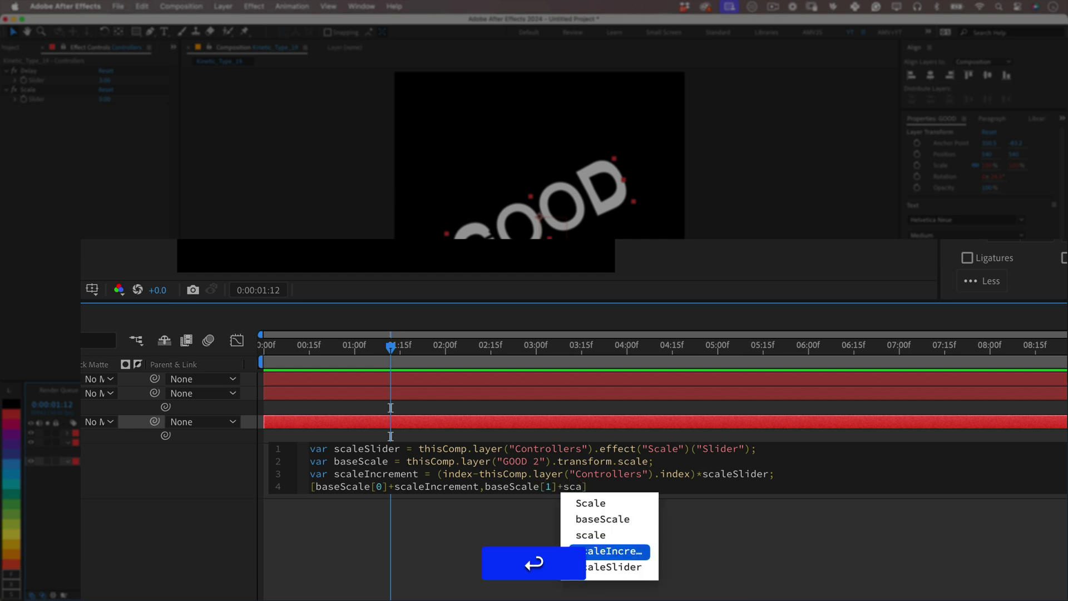
{"action": "key", "text": "Right"}
{"action": "left_click", "coordinate": [343, 542]}
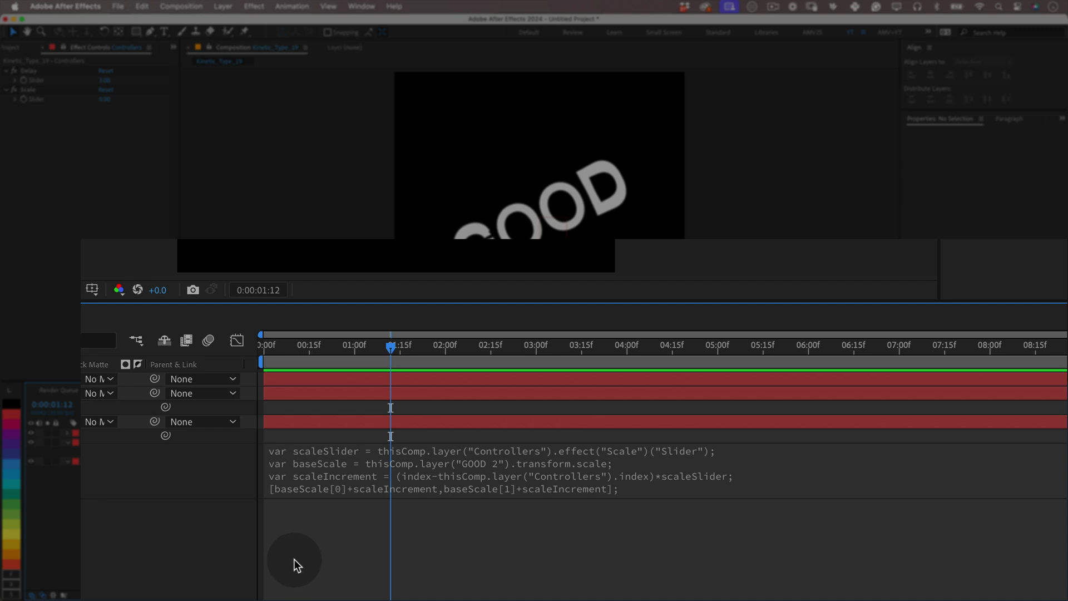
- Set the Controllers Scale slider to 1.00 and inspect GOOD and GOOD 2's Text properties
{"action": "left_click_drag", "start_coordinate": [105, 99], "coordinate": [106, 99]}
{"action": "left_click", "coordinate": [68, 461]}
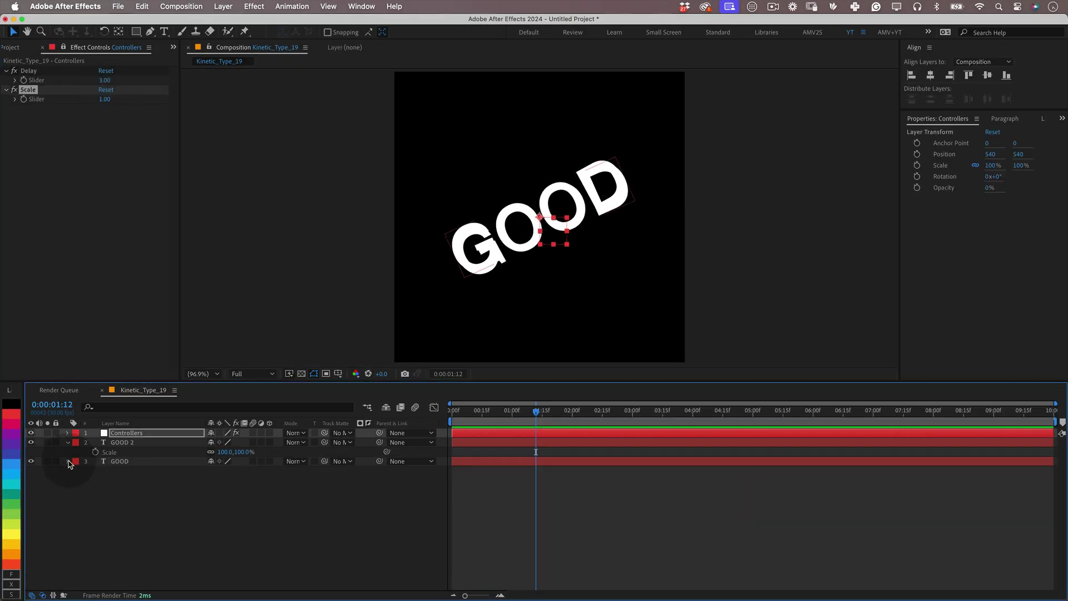
{"action": "left_click", "coordinate": [68, 461]}
{"action": "left_click", "coordinate": [79, 472]}
{"action": "left_click", "coordinate": [68, 442]}
{"action": "left_click", "coordinate": [68, 443]}
{"action": "left_click", "coordinate": [78, 452]}
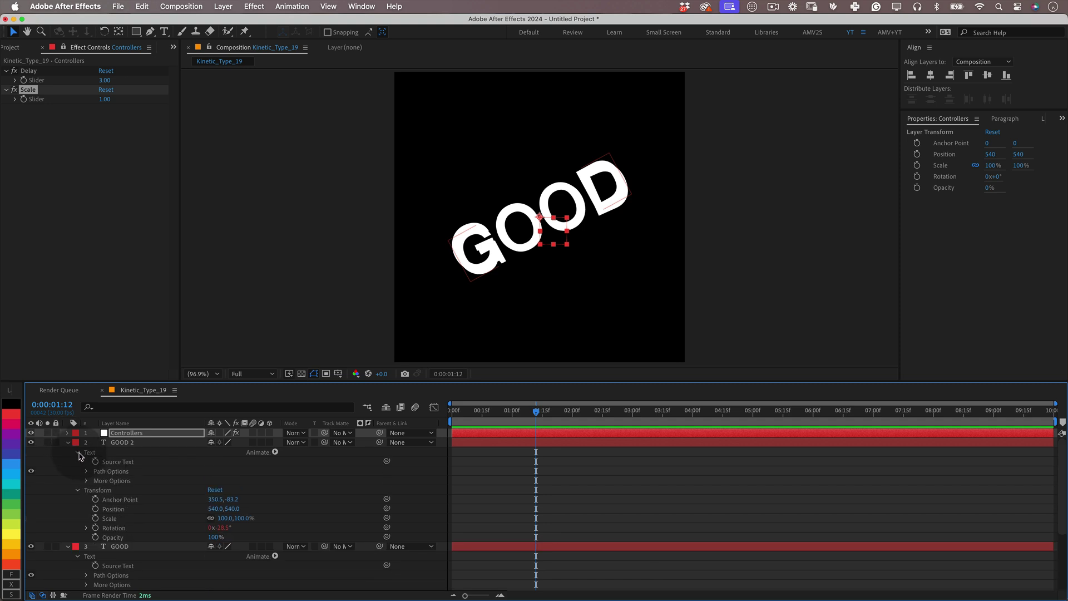
{"action": "key", "text": "super+a"}
{"action": "left_click", "coordinate": [68, 546], "text": "alt"}
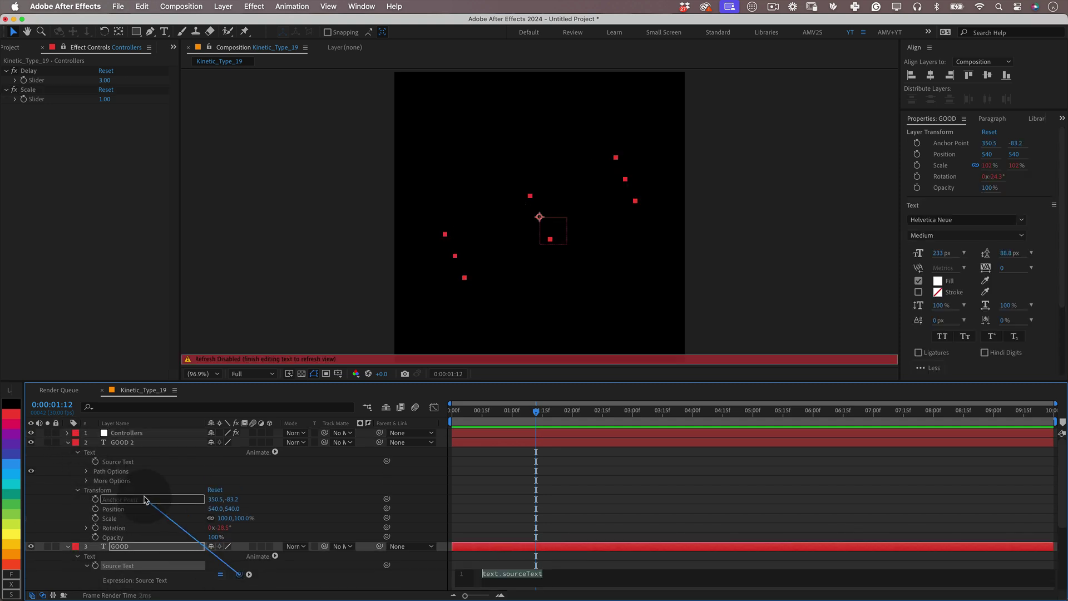
{"action": "left_click", "coordinate": [88, 484]}
- Test GOOD 2's text as 'hellooo', preview it, then undo back to GOOD
{"action": "double_click", "coordinate": [128, 442]}
{"action": "type", "text": "Hi"}
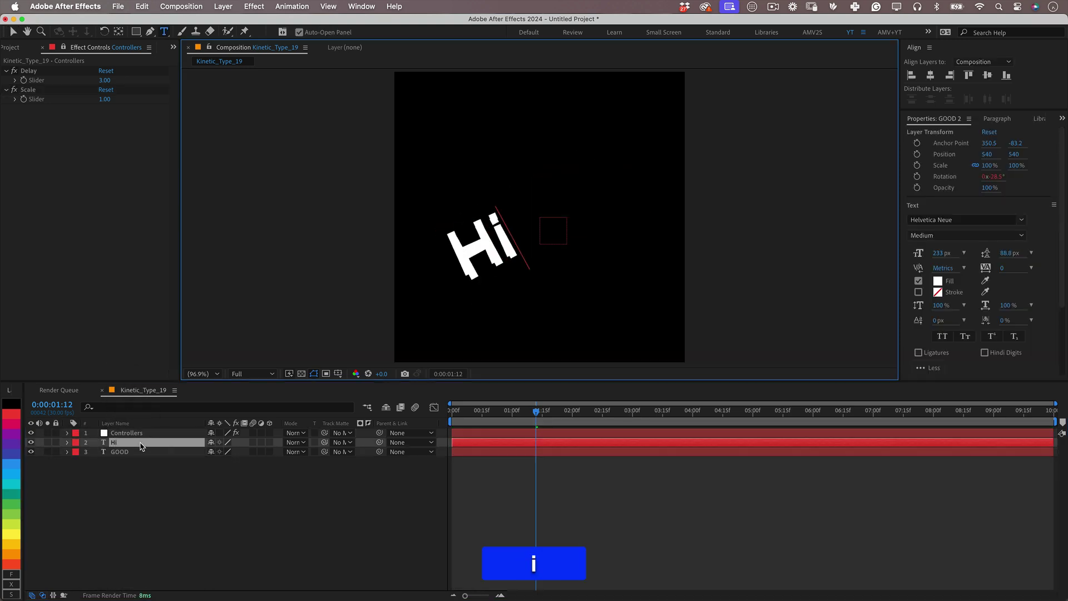
{"action": "key", "text": "super+a"}
{"action": "type", "text": "hellooo"}
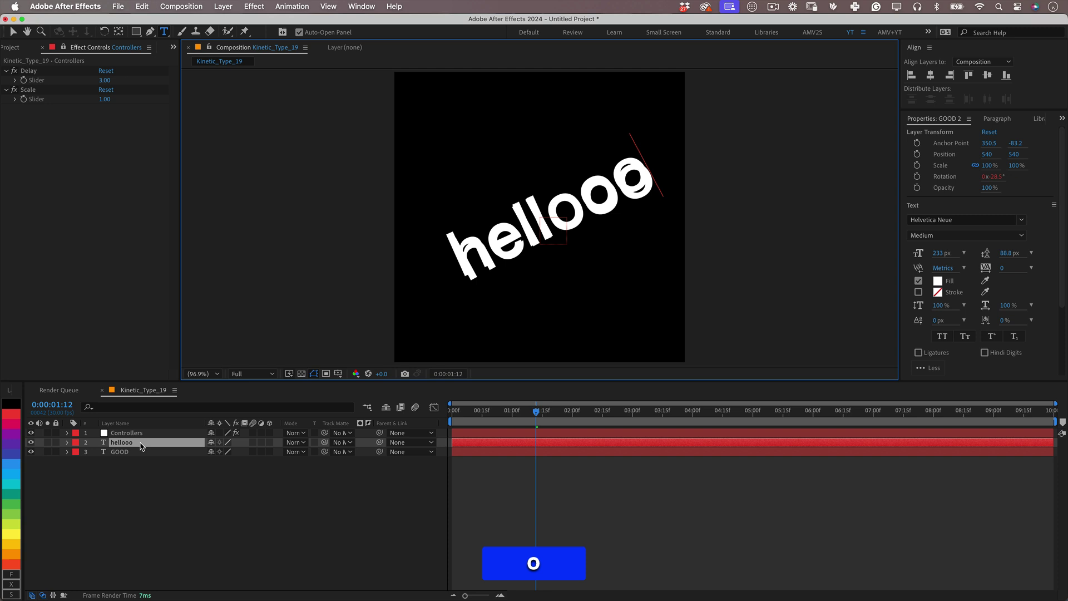
{"action": "left_click", "coordinate": [445, 399]}
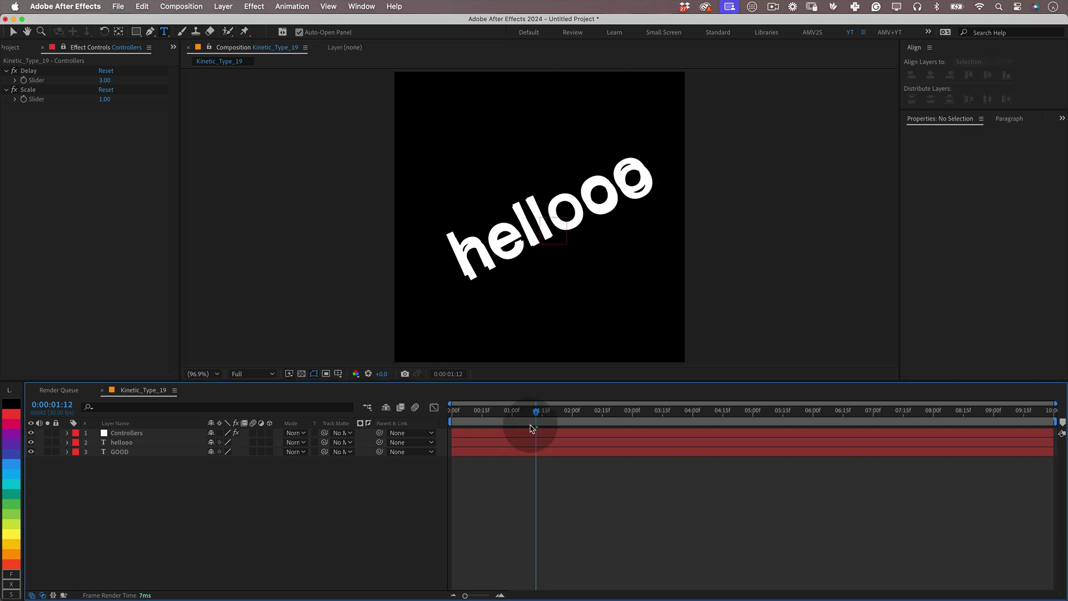
{"action": "key", "text": "Home"}
{"action": "key", "text": "space"}
{"action": "key", "text": "space"}
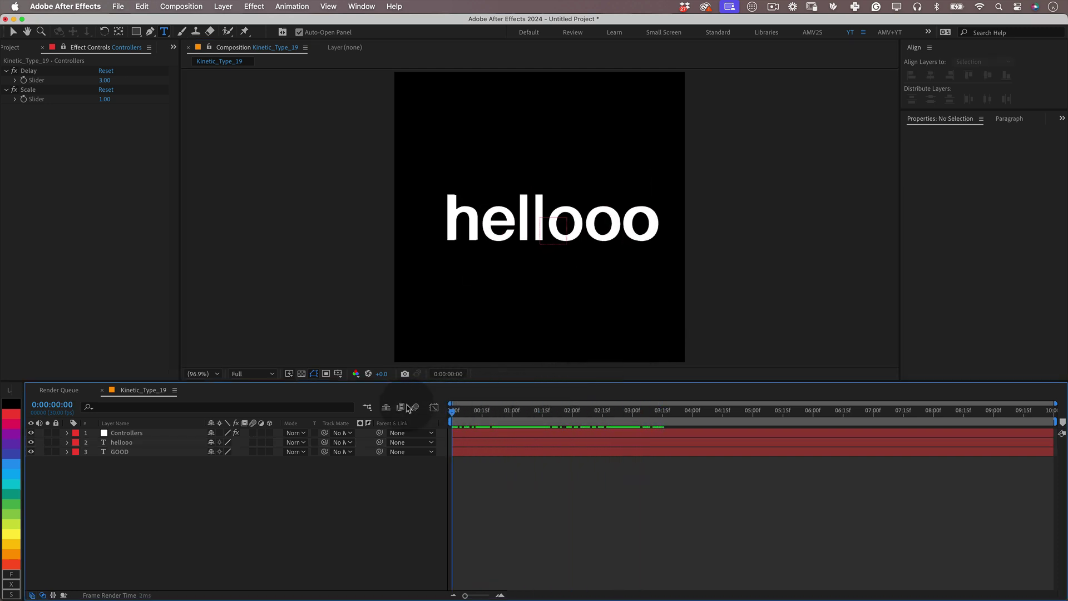
{"action": "key", "text": "super+z"}
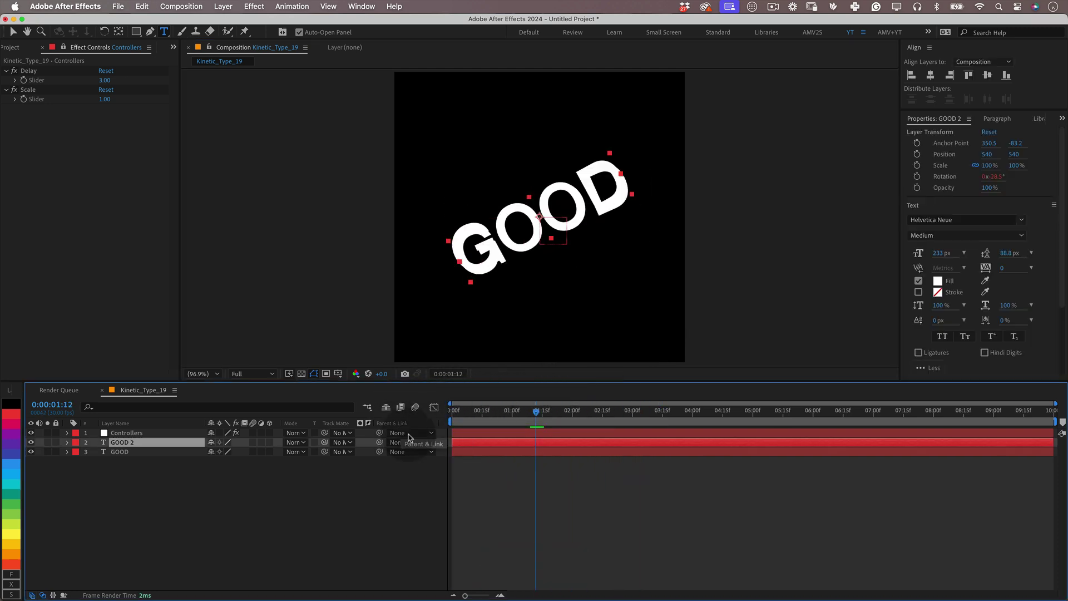
{"action": "key", "text": "super+shift+a"}
{"action": "key", "text": "Home"}
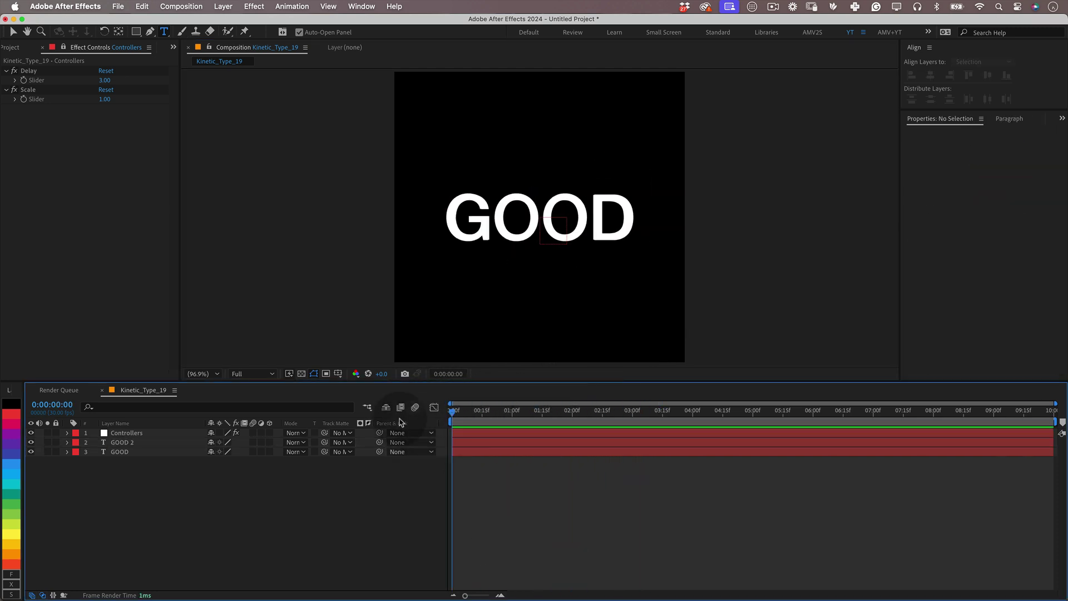
- Add a light gray solid and move it beneath the text layers
{"action": "right_click", "coordinate": [309, 447]}
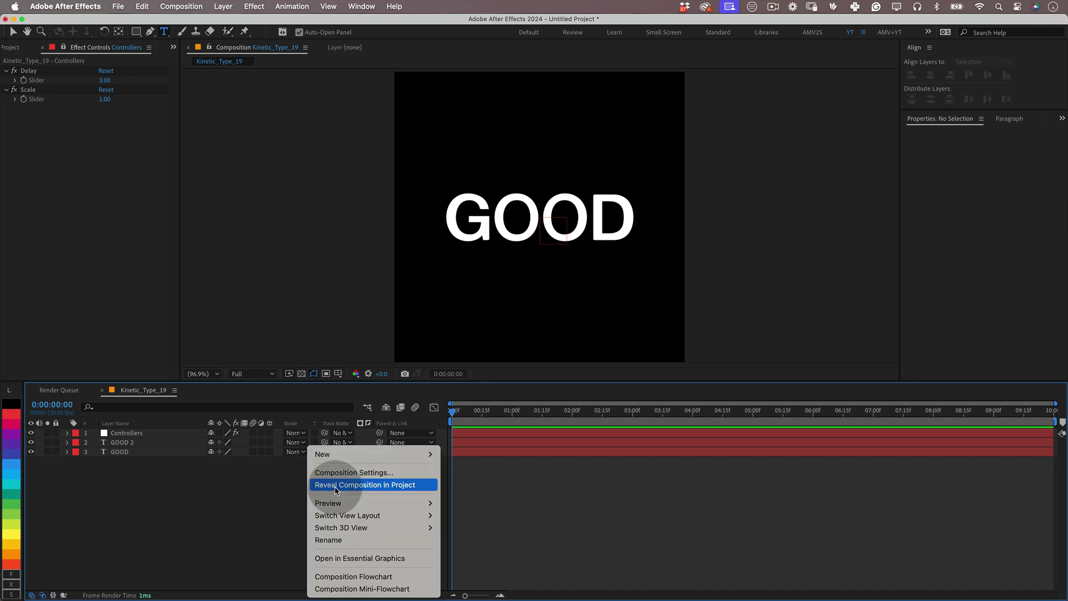
{"action": "mouse_move", "coordinate": [389, 454]}
{"action": "left_click", "coordinate": [456, 484]}
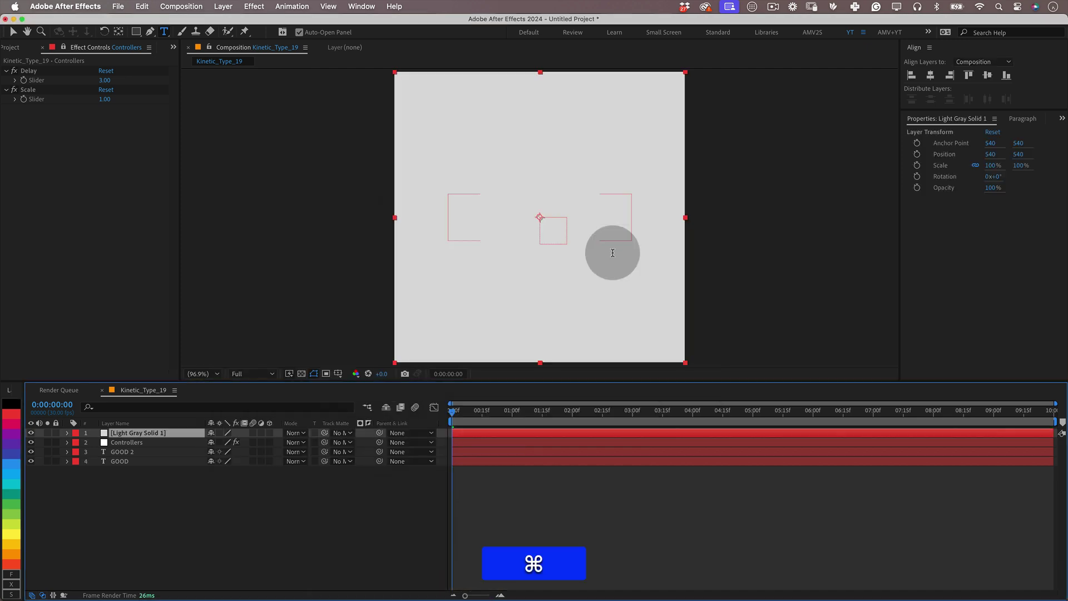
{"action": "key", "text": "super+bracketleft"}
{"action": "key", "text": "super+bracketleft"}
{"action": "key", "text": "super+bracketleft"}
- Give the GOOD text a black fill
{"action": "double_click", "coordinate": [120, 452]}
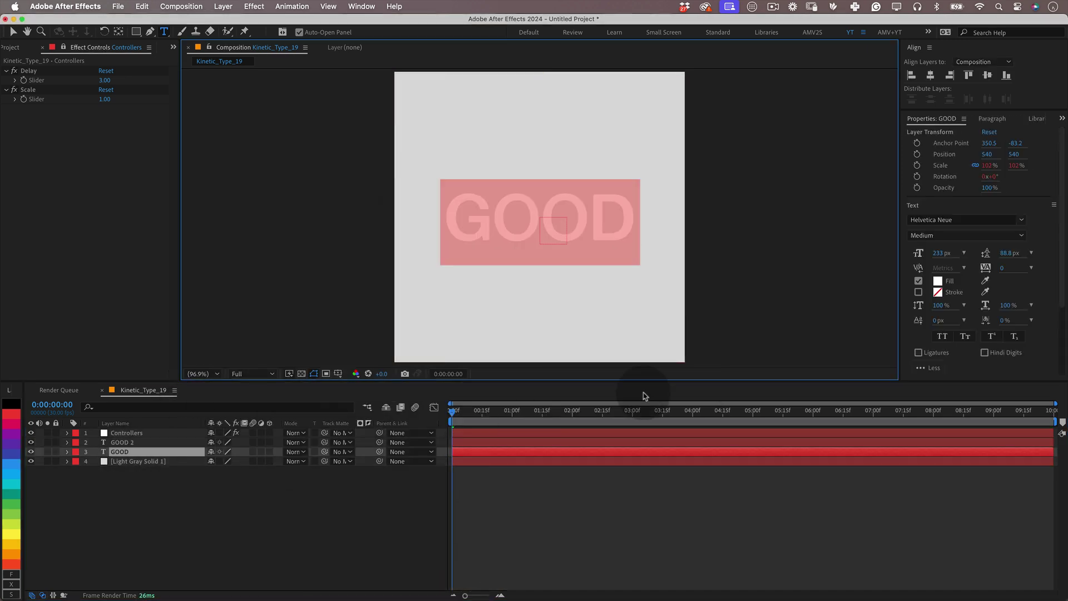
{"action": "left_click", "coordinate": [937, 281]}
{"action": "left_click", "coordinate": [456, 398]}
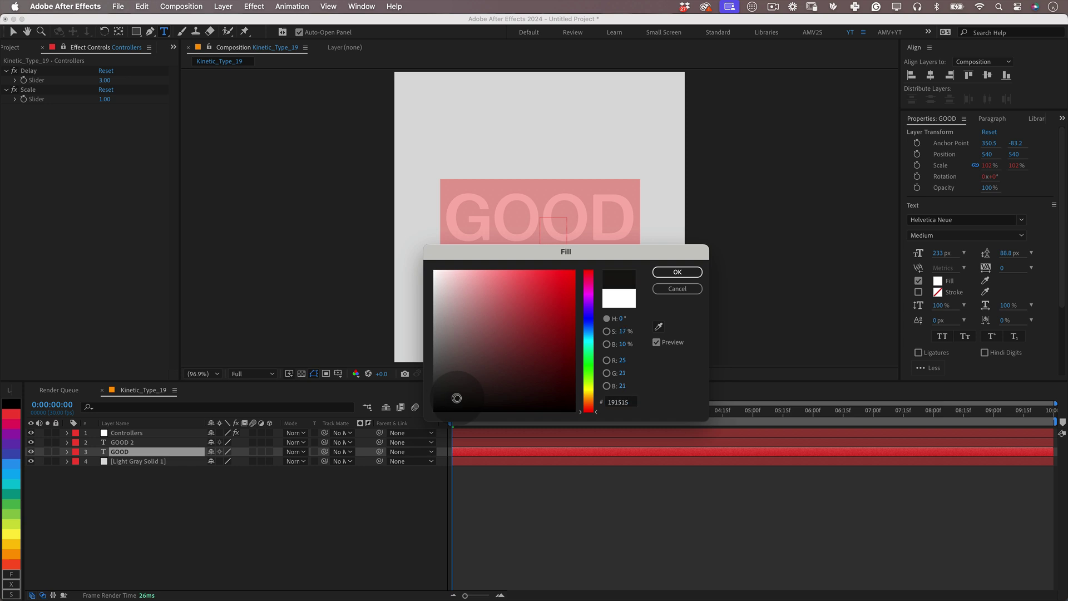
{"action": "left_click", "coordinate": [672, 272]}
{"action": "left_click", "coordinate": [128, 452]}
- Duplicate GOOD, give the copy a white fill, and preview the animation
{"action": "key", "text": "super+d"}
{"action": "double_click", "coordinate": [121, 462]}
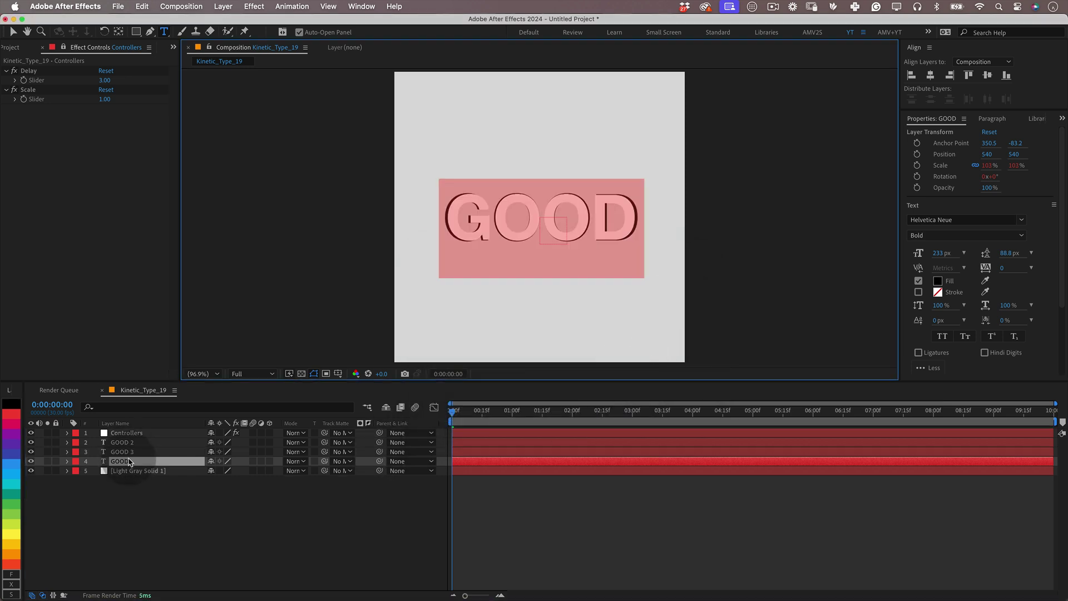
{"action": "left_click", "coordinate": [938, 281]}
{"action": "left_click_drag", "start_coordinate": [445, 289], "coordinate": [423, 247]}
{"action": "left_click", "coordinate": [676, 271]}
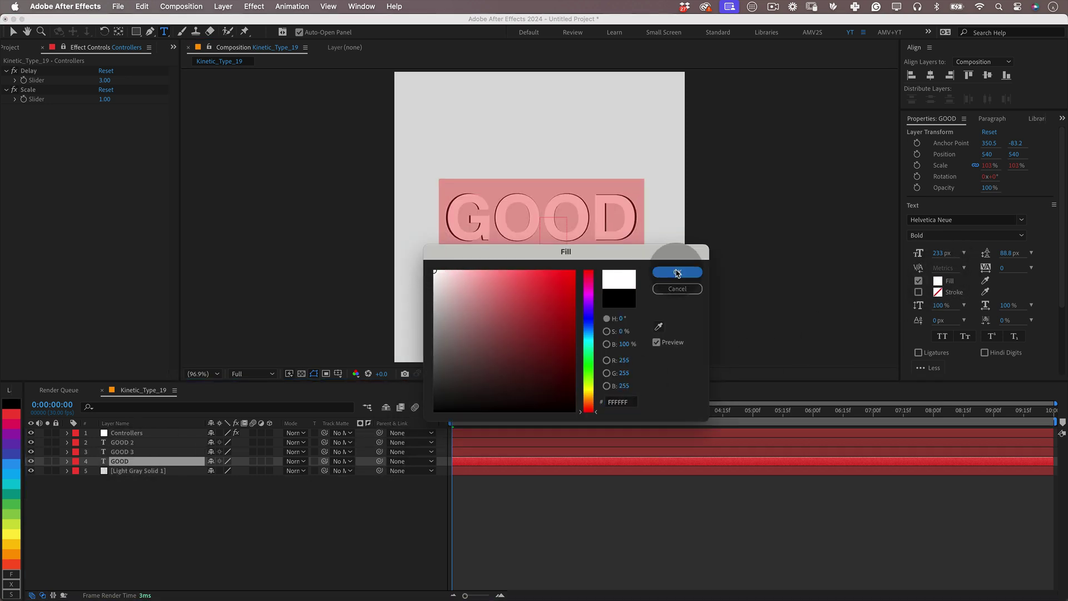
{"action": "left_click", "coordinate": [472, 510]}
{"action": "key", "text": "0"}
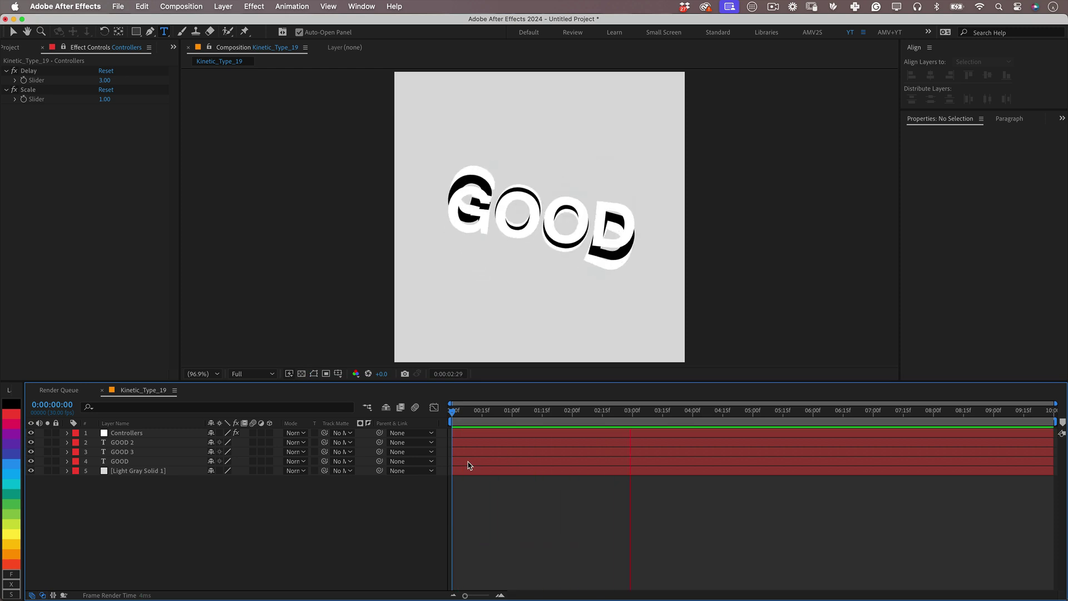
- Duplicate the GOOD layers into eight copies above the gray solid and preview
{"action": "left_click", "coordinate": [123, 452]}
{"action": "left_click", "coordinate": [124, 462], "text": "shift"}
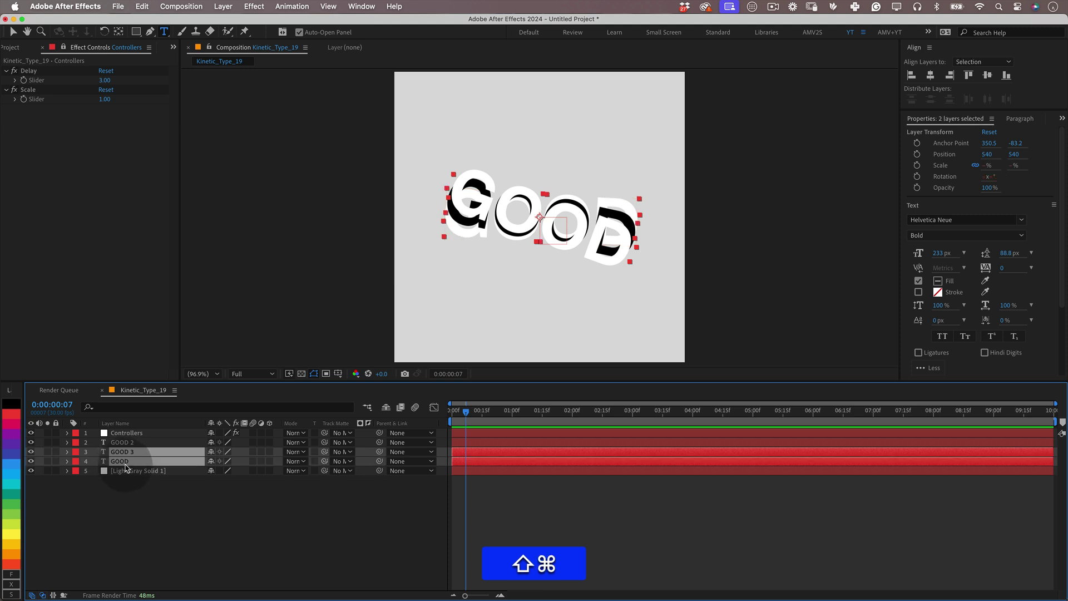
{"action": "key", "text": "super+d"}
{"action": "left_click_drag", "start_coordinate": [125, 475], "coordinate": [128, 490]}
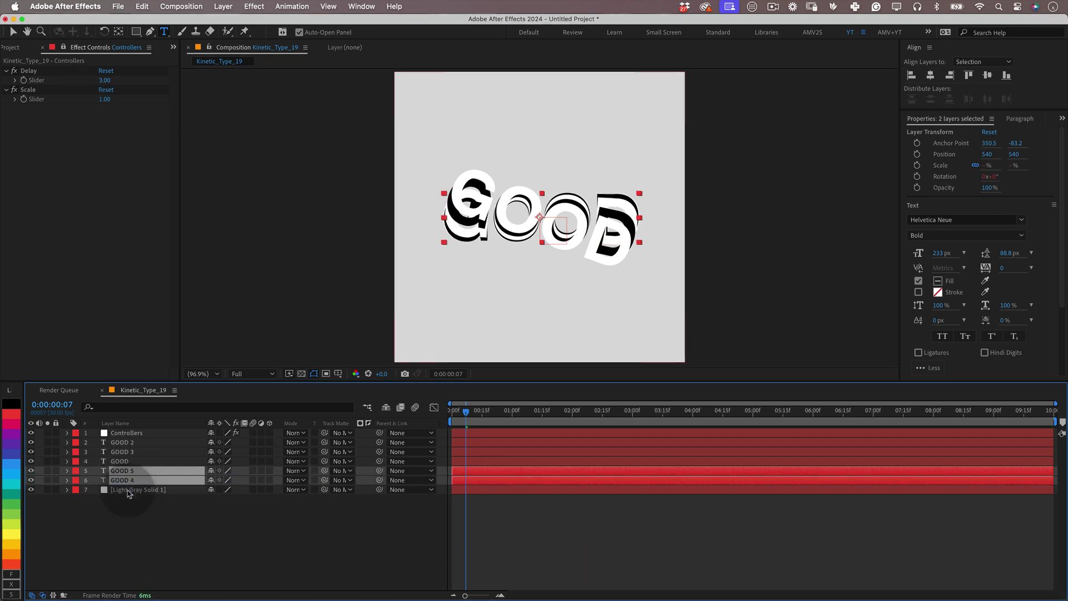
{"action": "key", "text": "Home"}
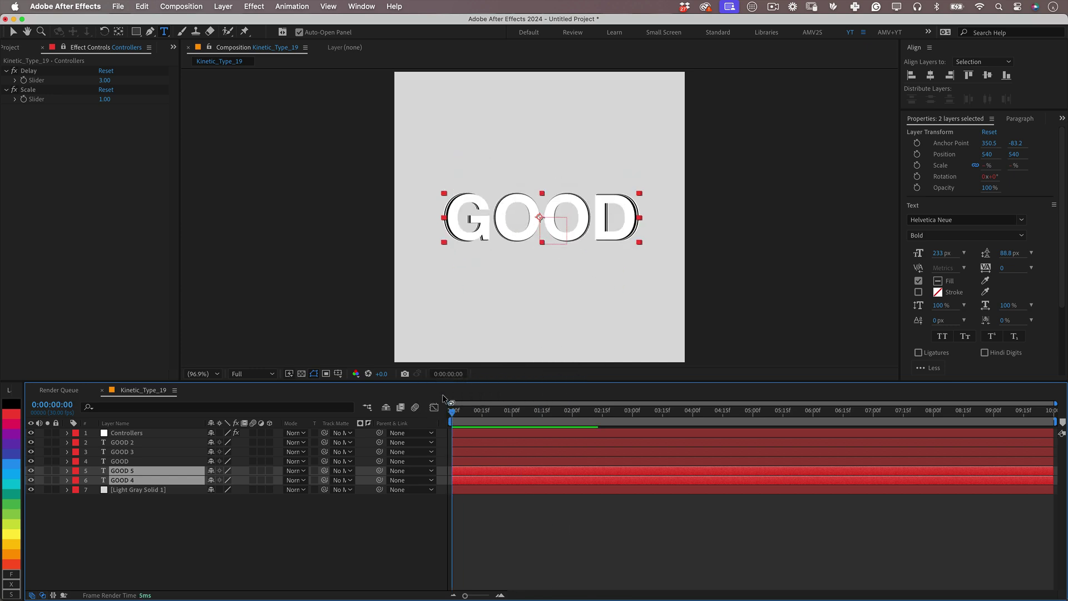
{"action": "key", "text": "super+d"}
{"action": "left_click_drag", "start_coordinate": [127, 521], "coordinate": [134, 525]}
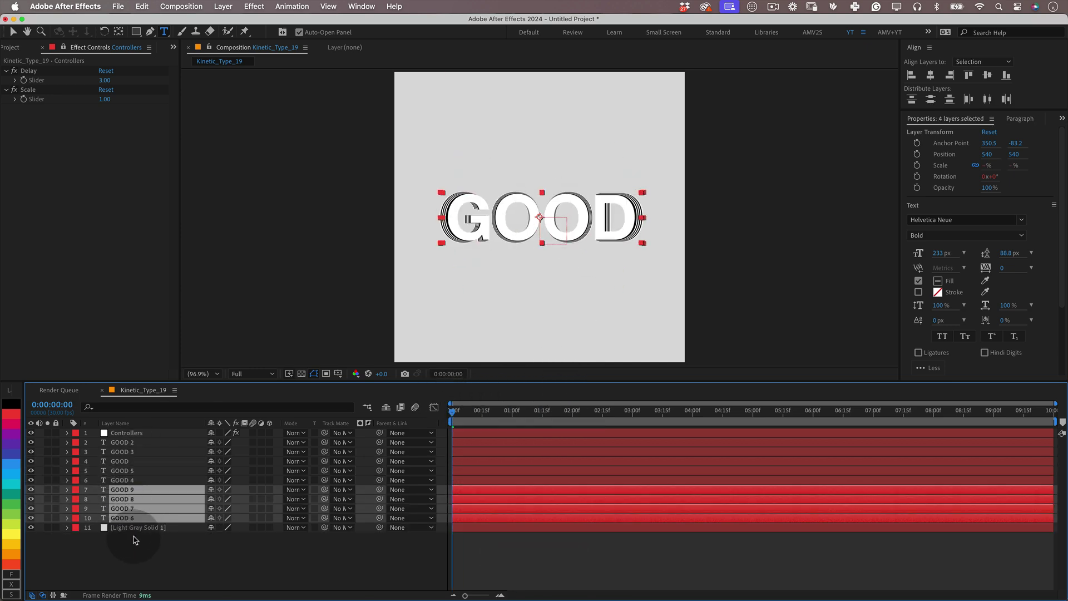
{"action": "left_click", "coordinate": [136, 537]}
{"action": "key", "text": "KP_0"}
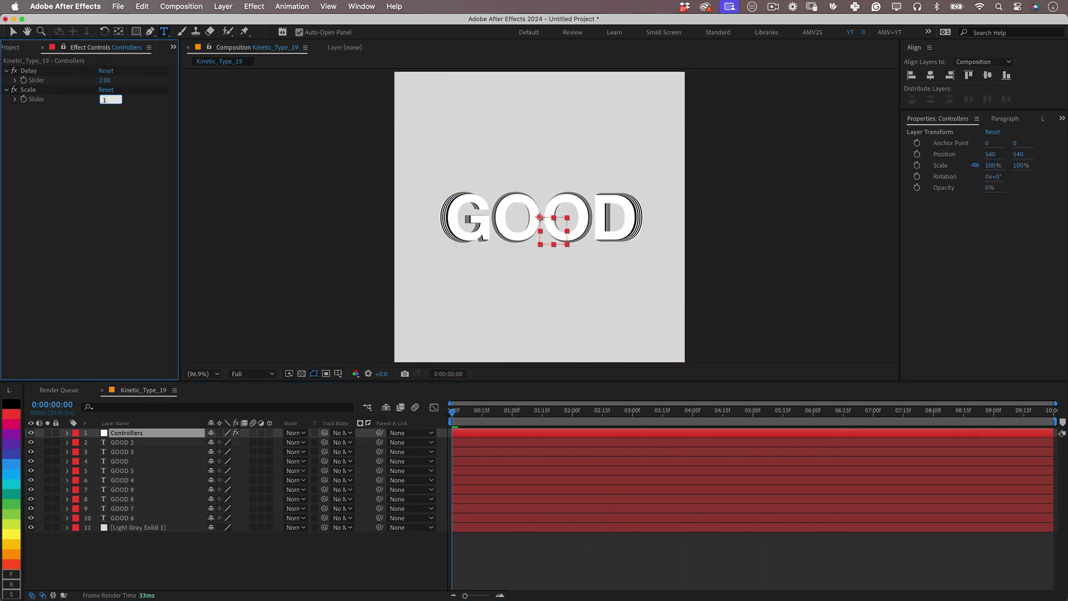
- Duplicate the eight GOOD layers twice more and scrub the Scale slider to resize the swirl
{"action": "left_click", "coordinate": [123, 451]}
{"action": "left_click", "coordinate": [122, 518], "text": "shift"}
{"action": "key", "text": "super+d"}
{"action": "left_click_drag", "start_coordinate": [123, 518], "coordinate": [135, 584]}
{"action": "key", "text": "super+d"}
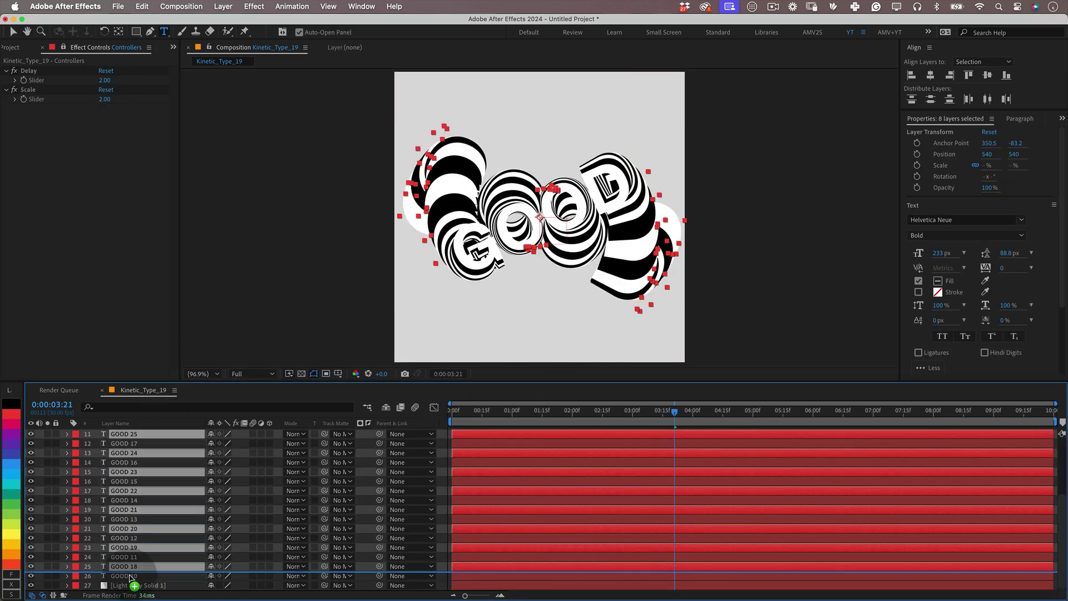
{"action": "left_click", "coordinate": [117, 101]}
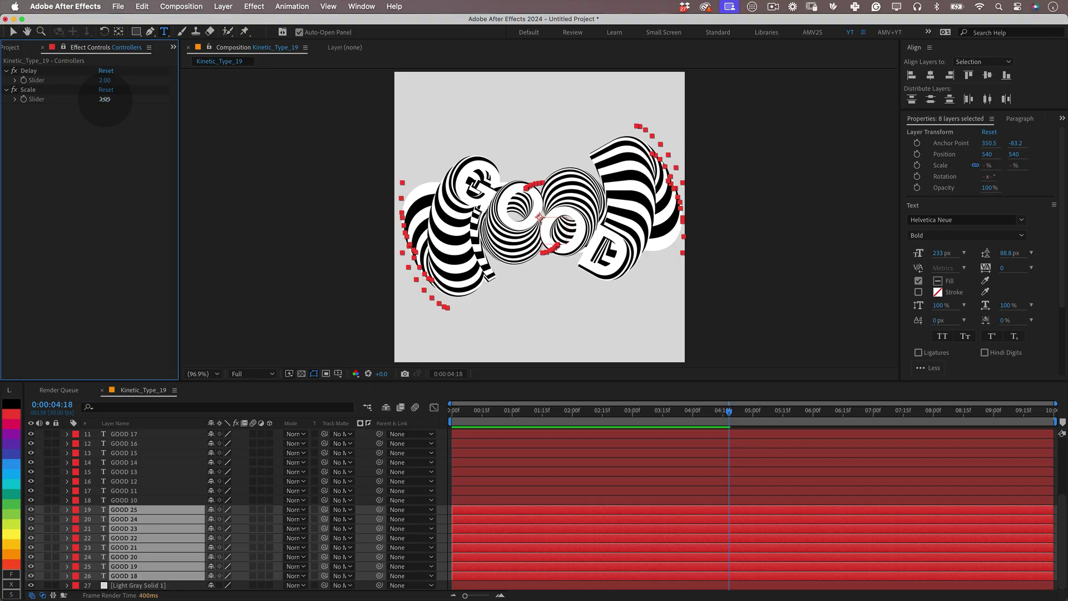
{"action": "left_click_drag", "start_coordinate": [117, 101], "coordinate": [104, 101]}
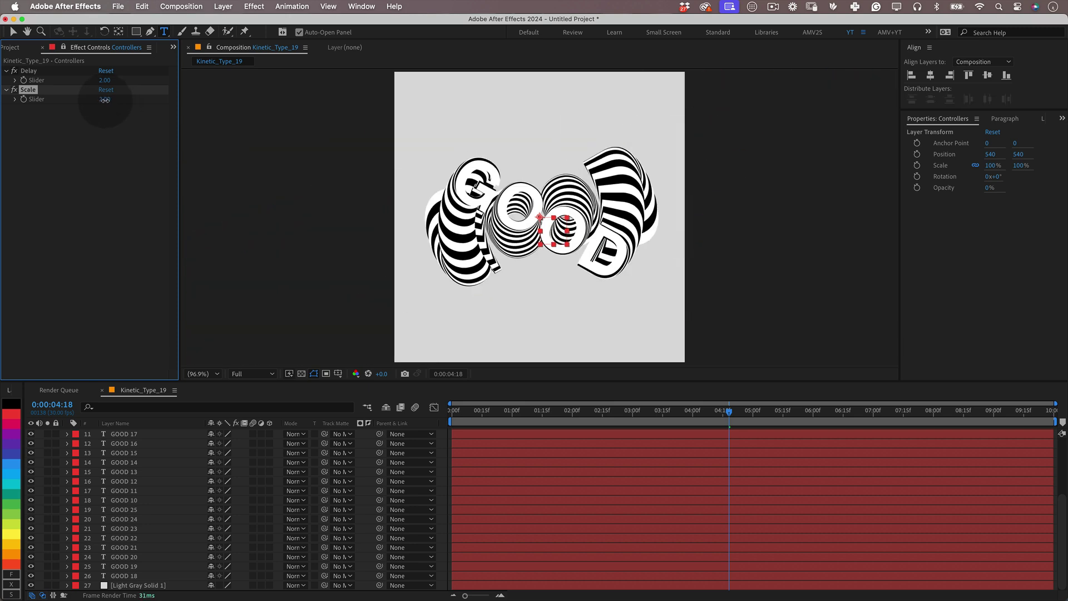